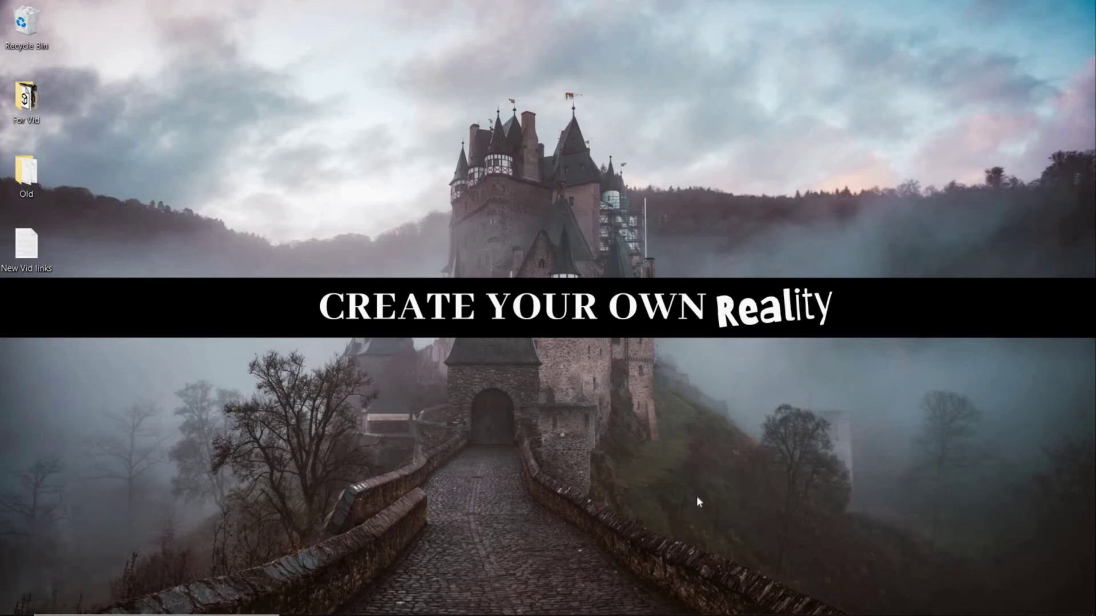
# Open Chrome and search Google for 'cura'
pyautogui.moveTo(370, 605)
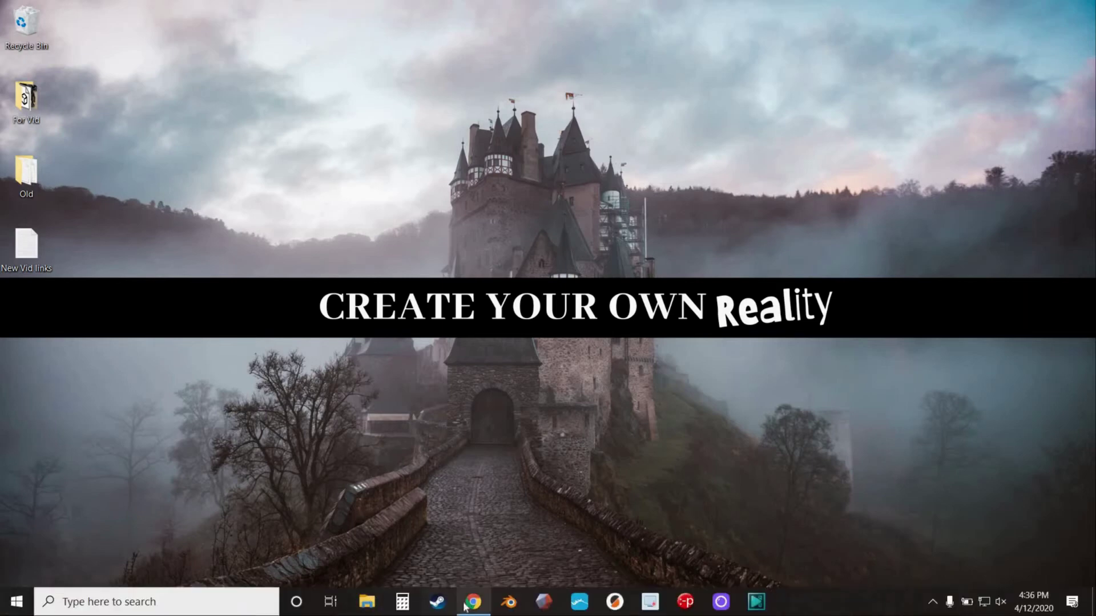
pyautogui.click(485, 598)
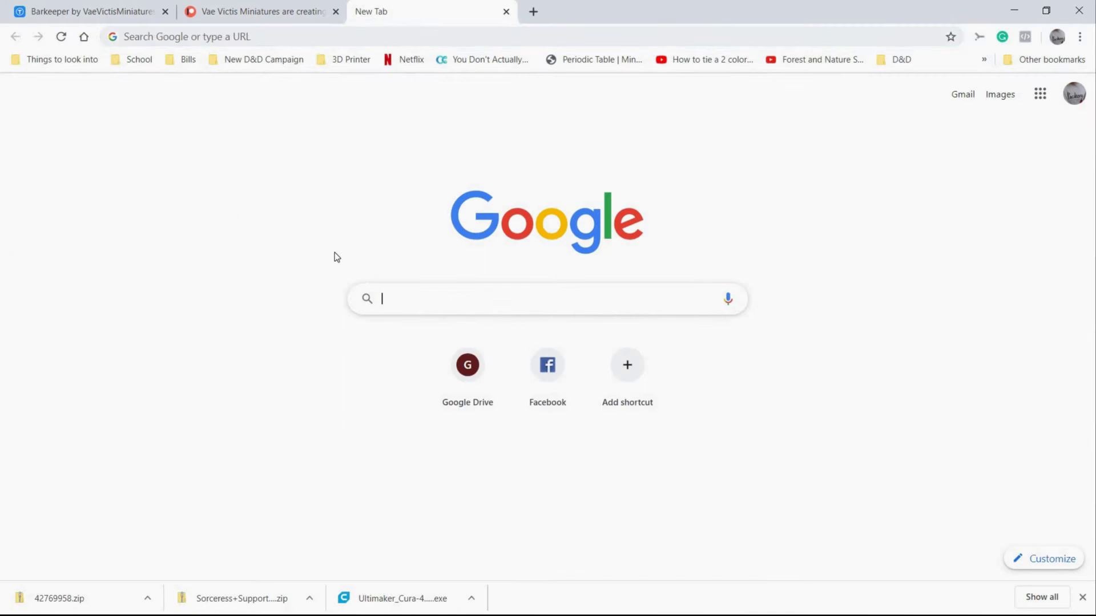
pyautogui.write('cura')
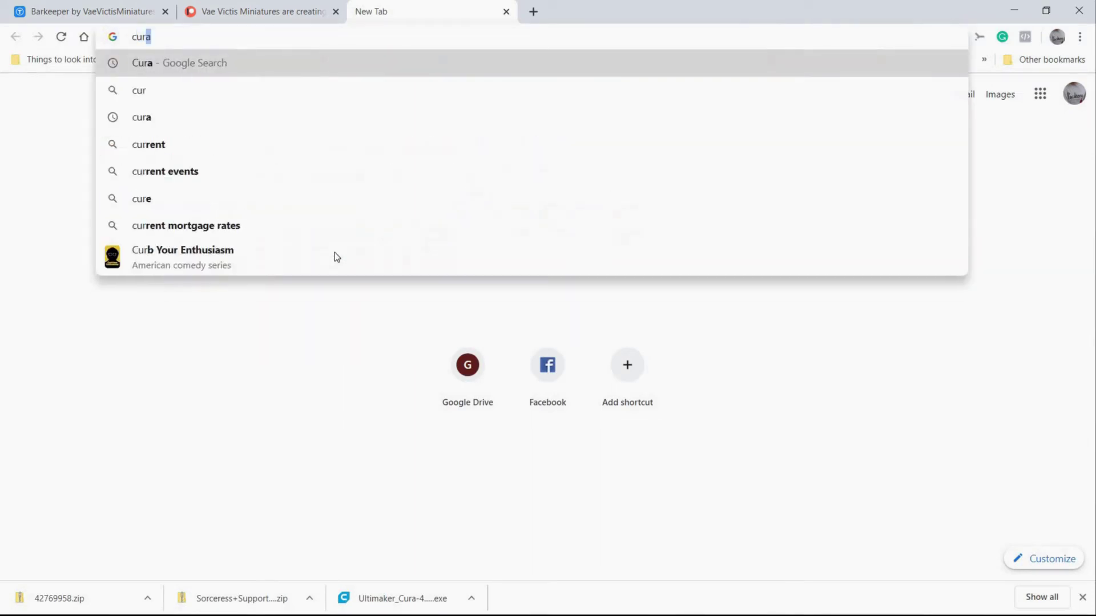
pyautogui.press('Return')
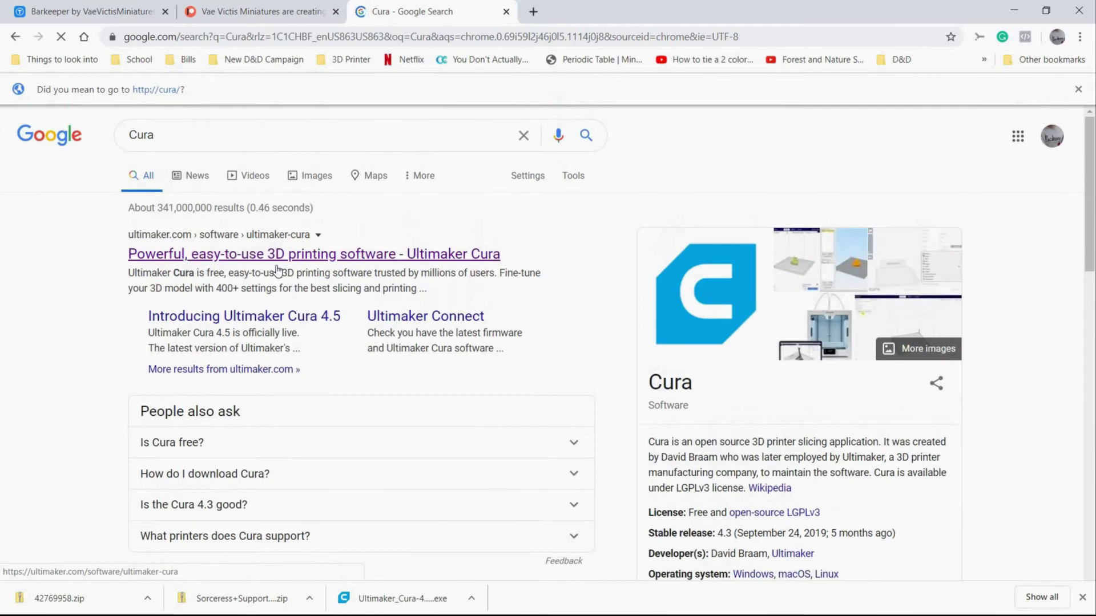
# Open the official Ultimaker Cura result and start its free download
pyautogui.click(373, 257)
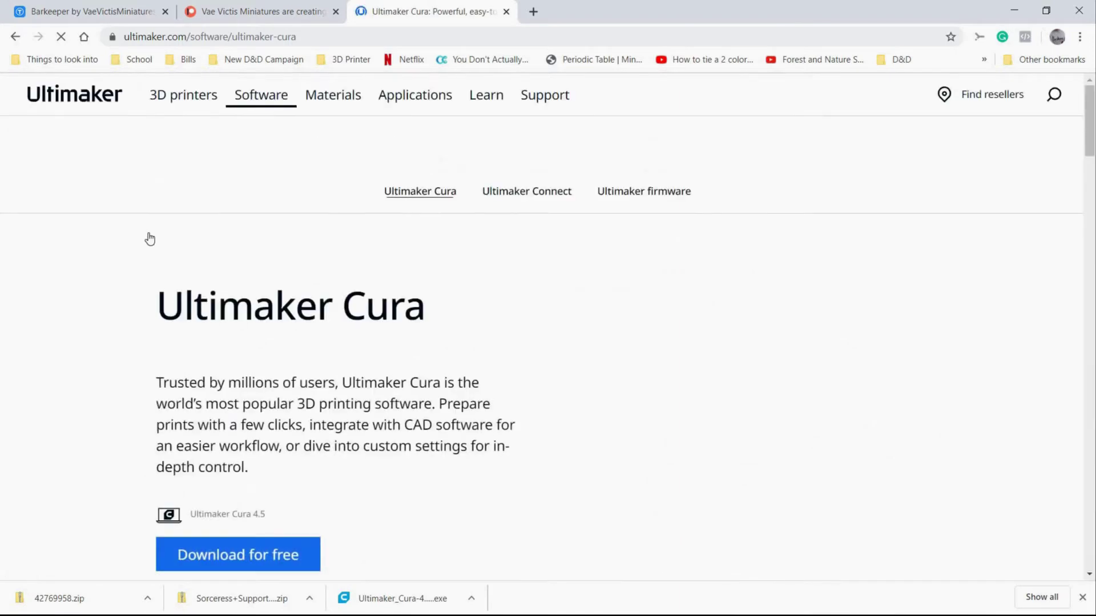
pyautogui.scroll(-4, 90, 214)
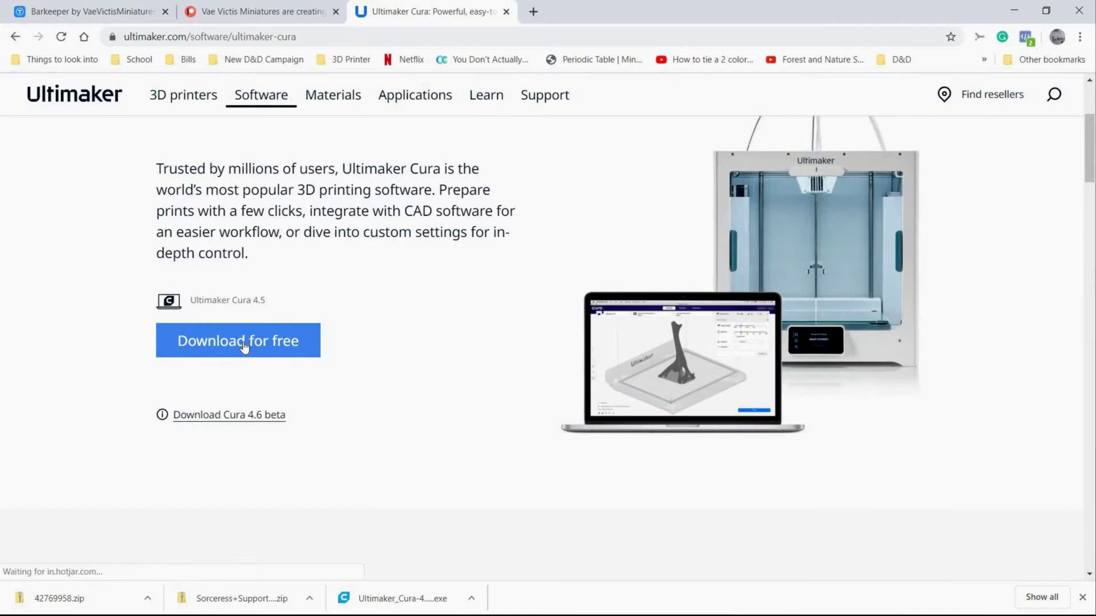
pyautogui.click(239, 348)
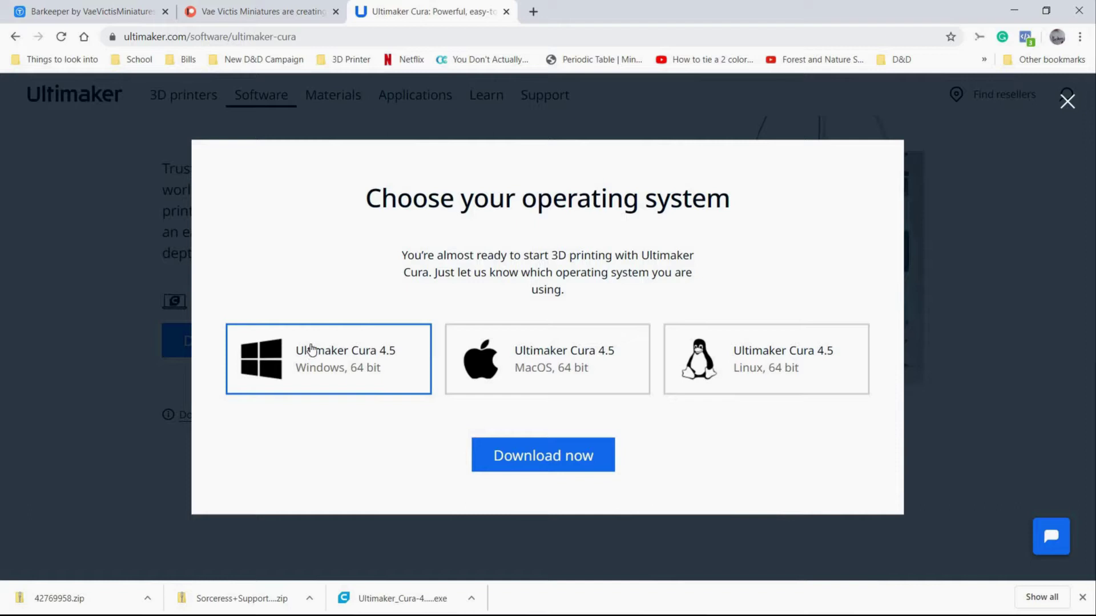
# Save the Windows 64-bit Ultimaker_Cura-4.5.0-win64 installer to the Desktop
pyautogui.click(528, 457)
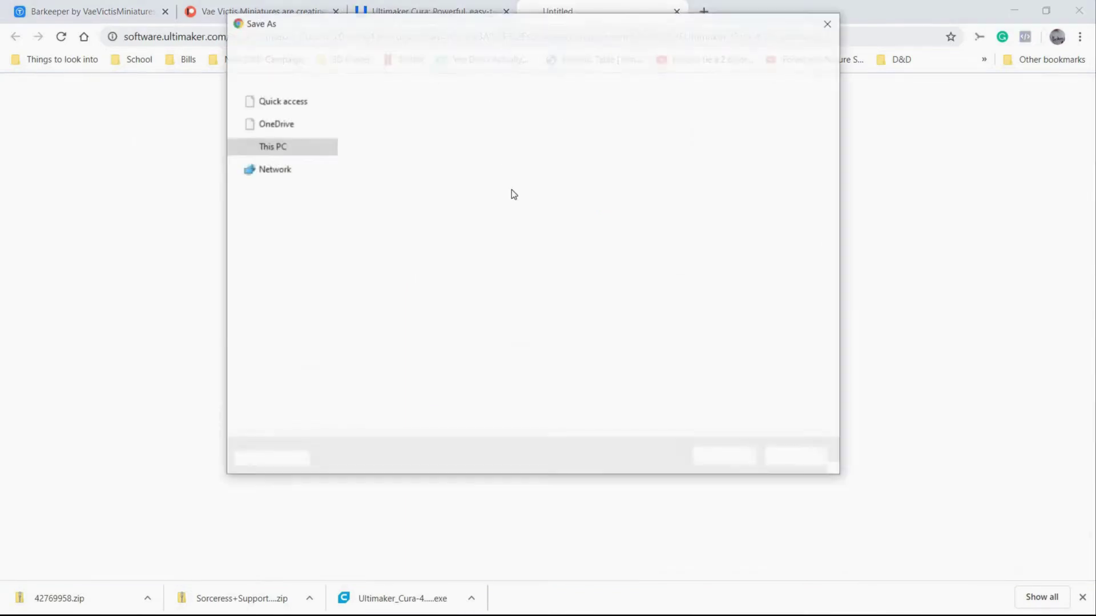
pyautogui.scroll(2, 335, 152)
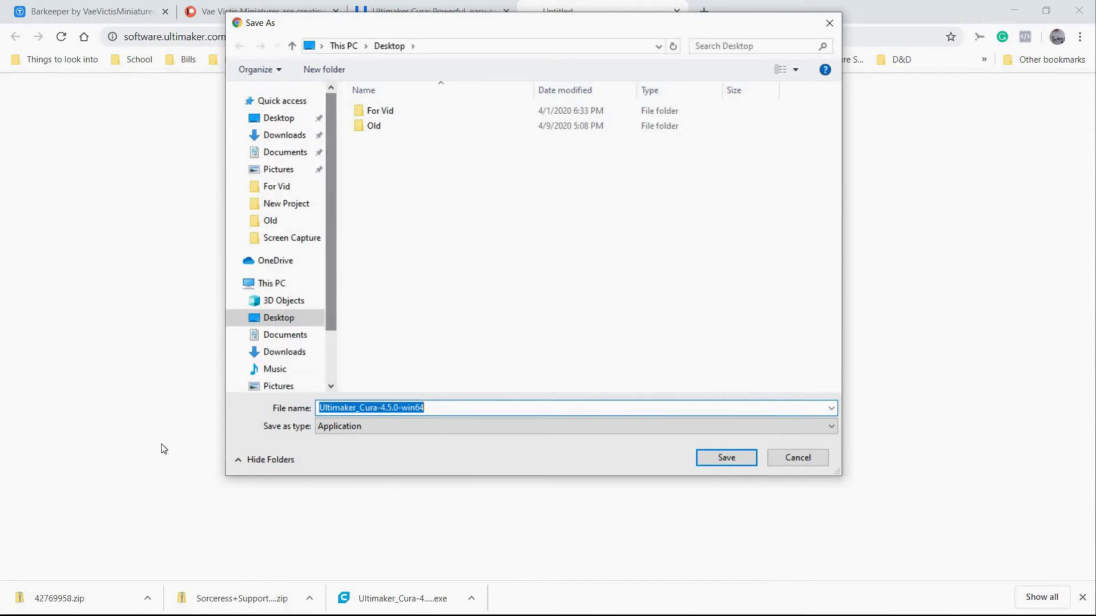
pyautogui.moveTo(511, 22); pyautogui.dragTo(543, 29)
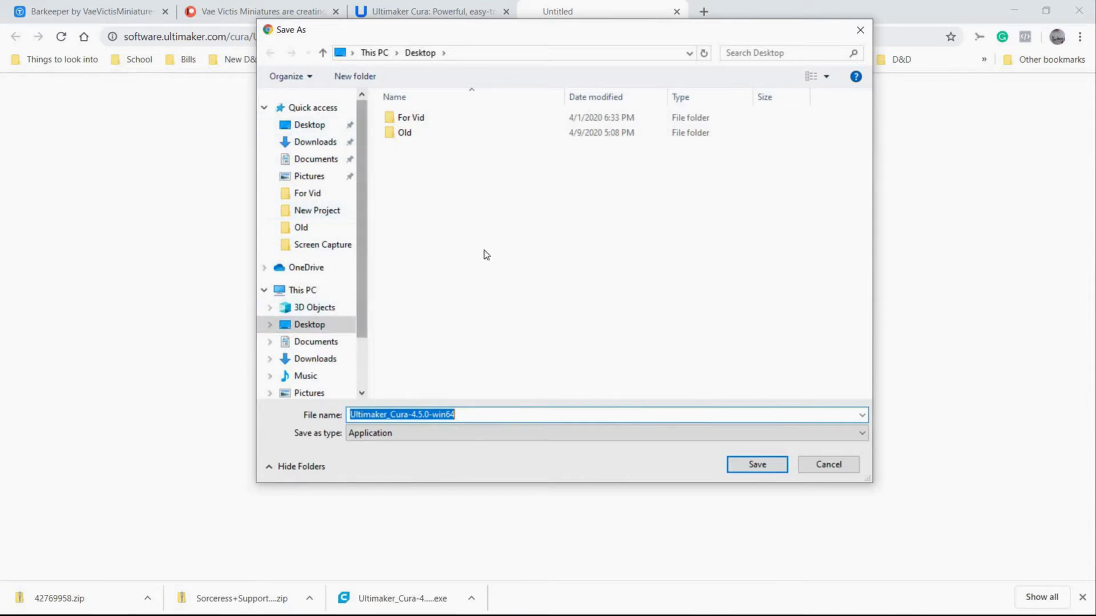
pyautogui.click(308, 143)
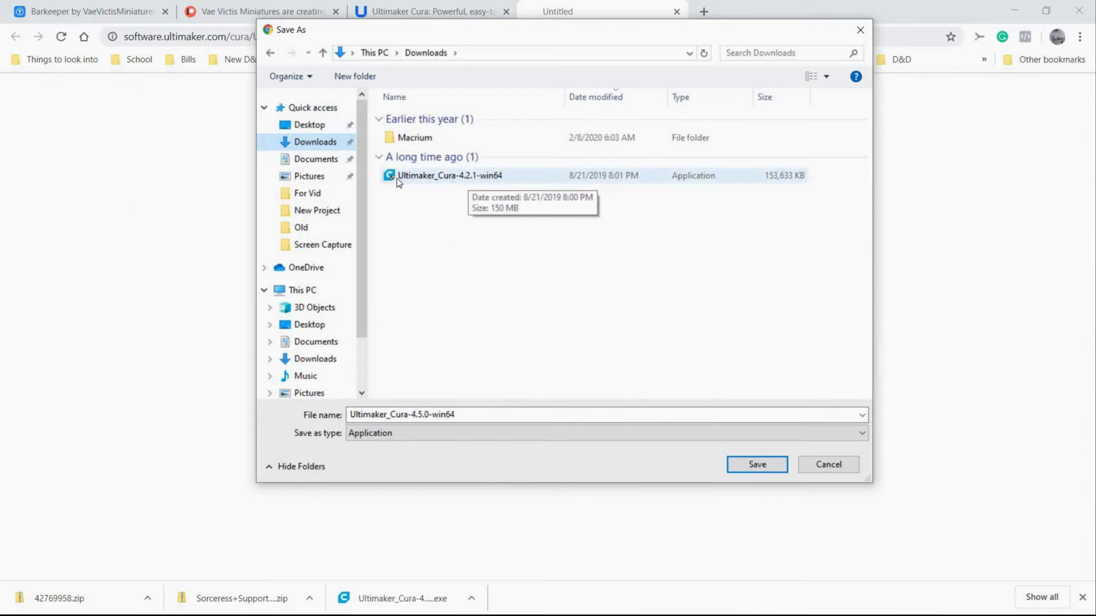
pyautogui.click(308, 327)
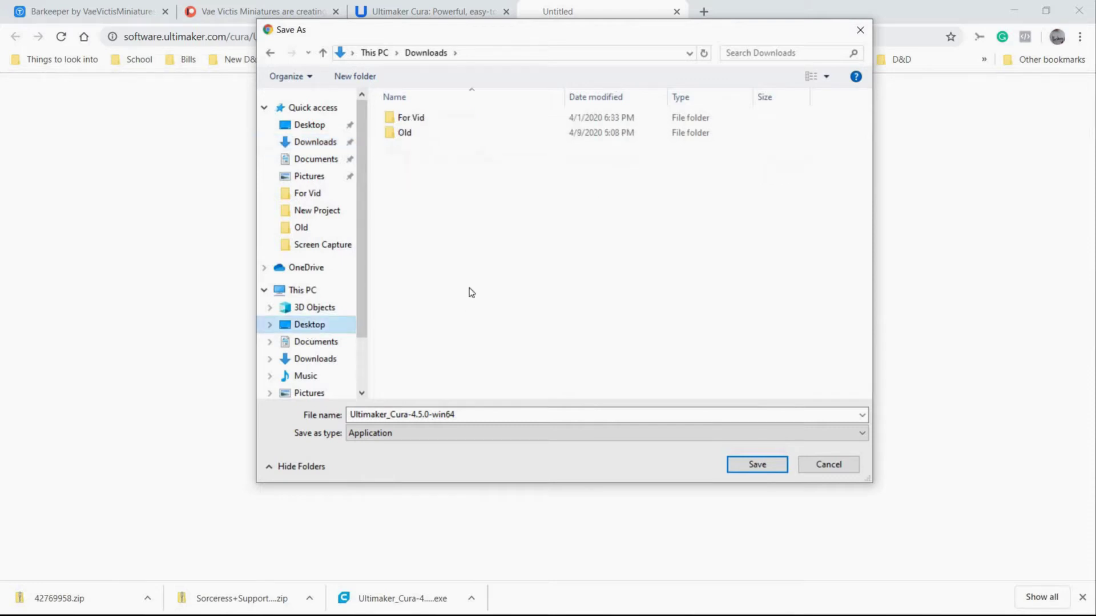
pyautogui.click(756, 465)
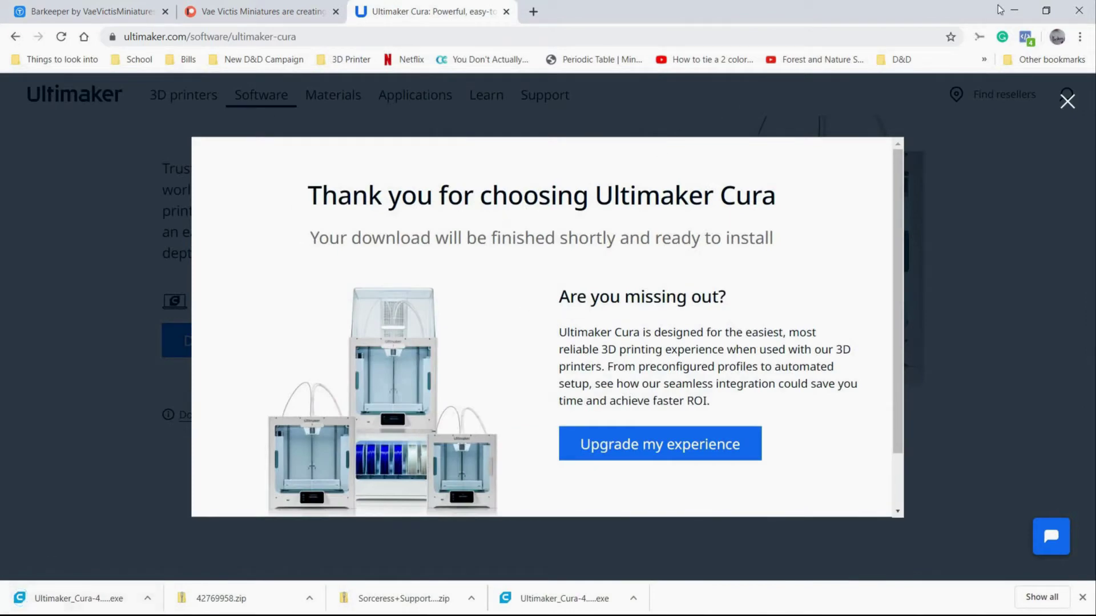
# Minimize Chrome and run the Cura installer on the desktop as administrator
pyautogui.click(1016, 15)
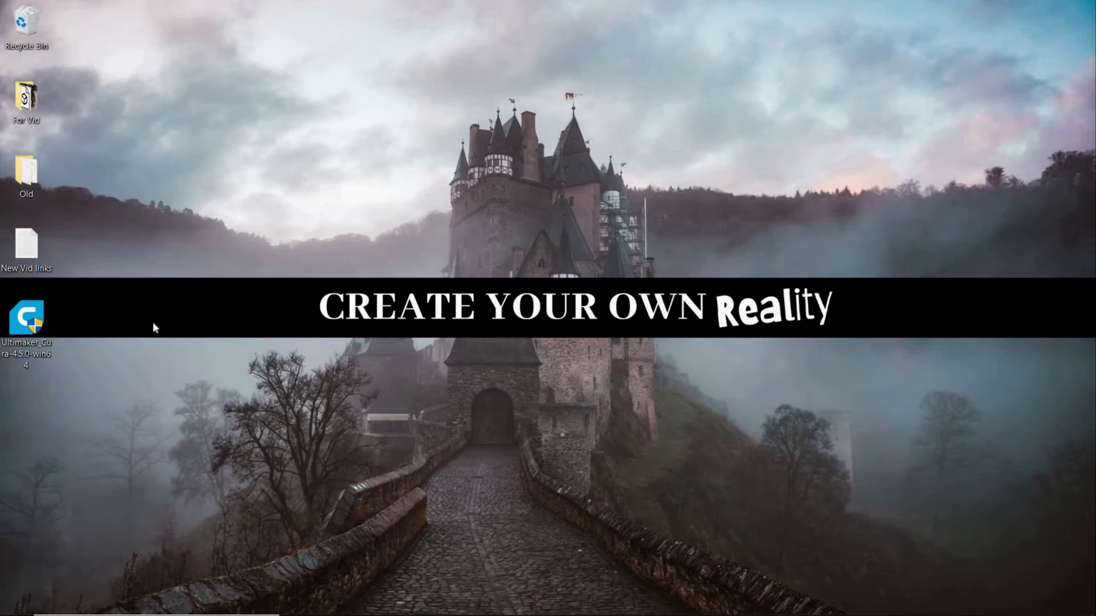
pyautogui.rightClick(45, 309)
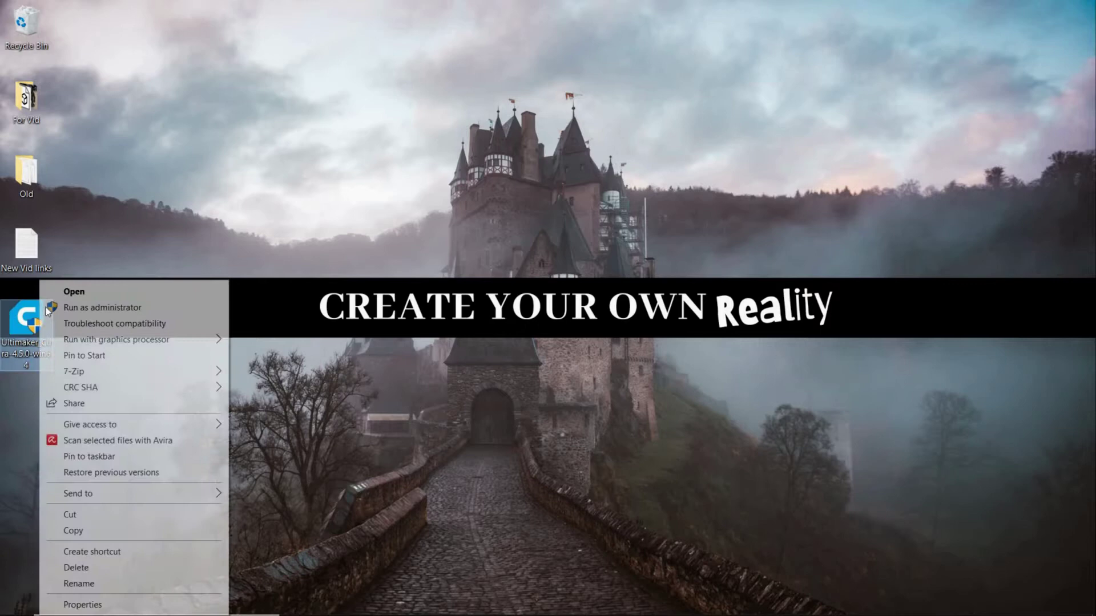
pyautogui.click(105, 310)
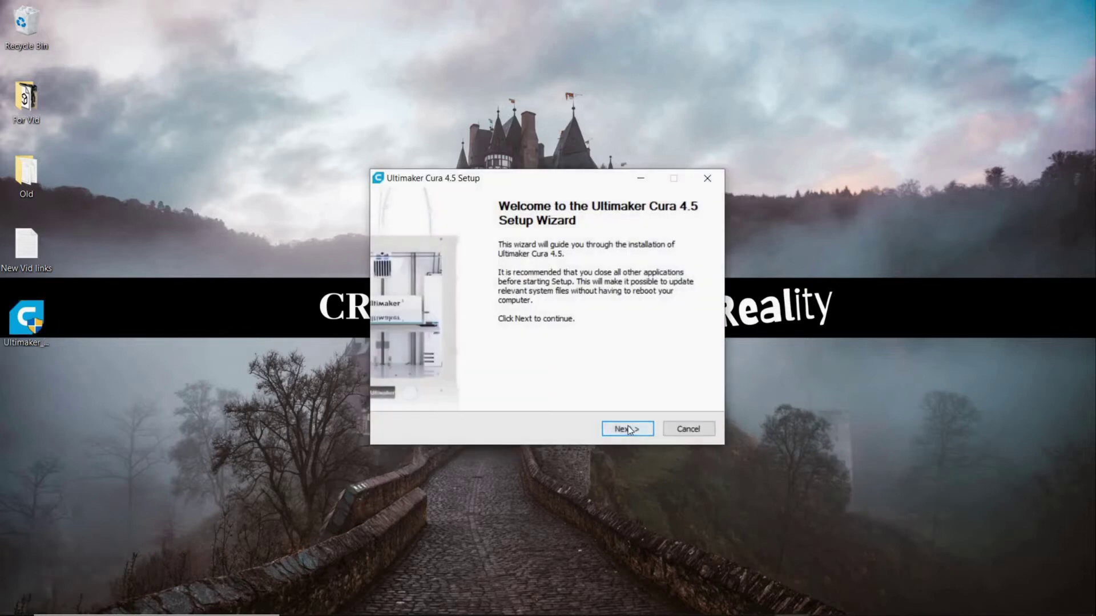
# Accept the license, install Cura 4.5 with default folders and components, and finish to launch it
pyautogui.click(629, 430)
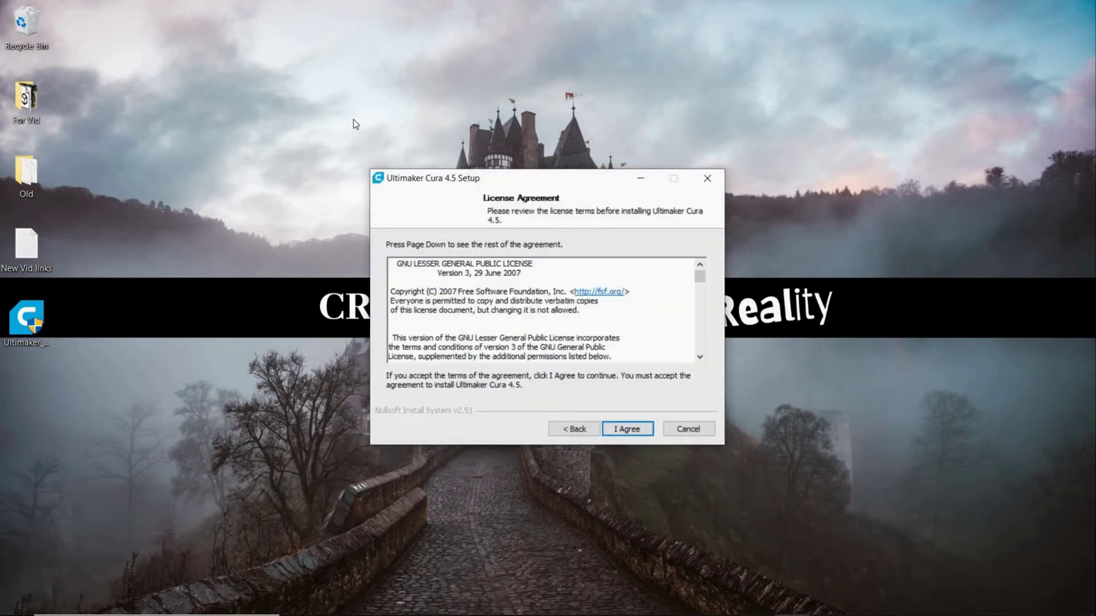
pyautogui.click(633, 435)
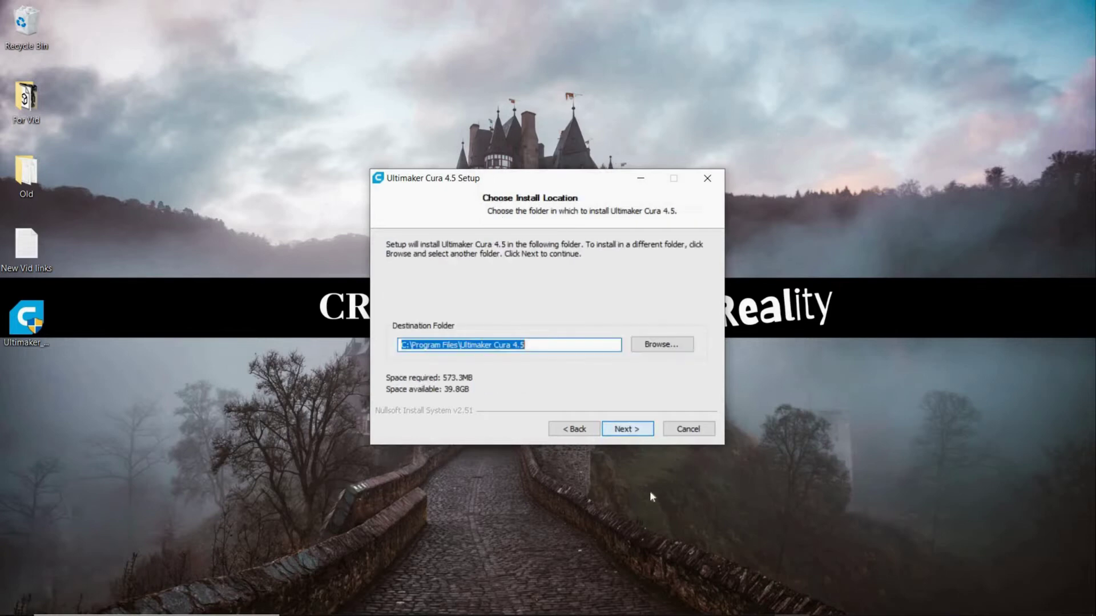
pyautogui.click(634, 430)
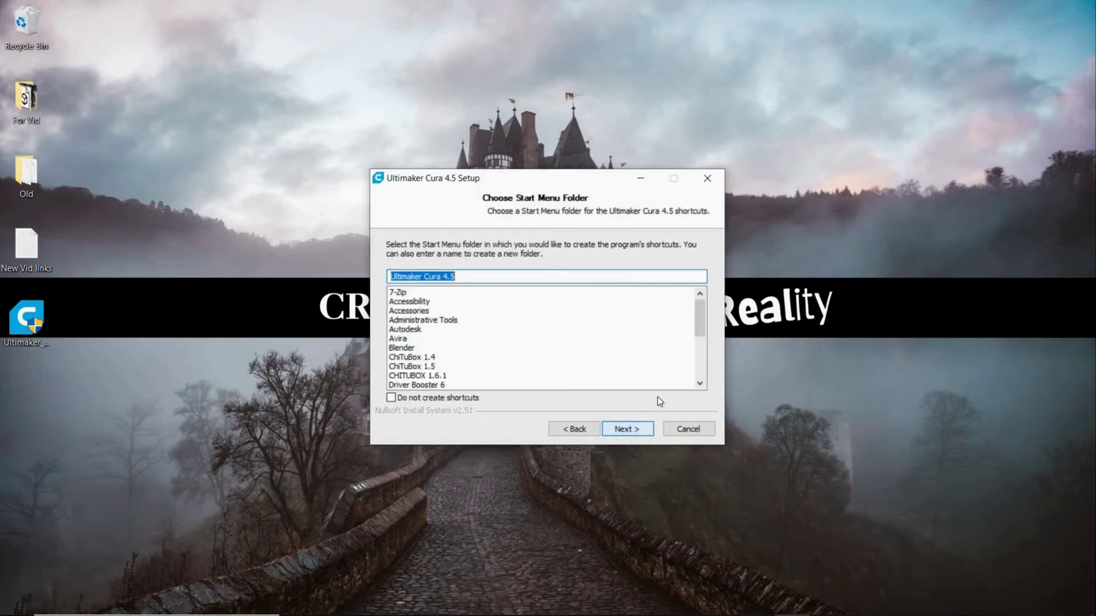
pyautogui.click(637, 434)
pyautogui.click(634, 431)
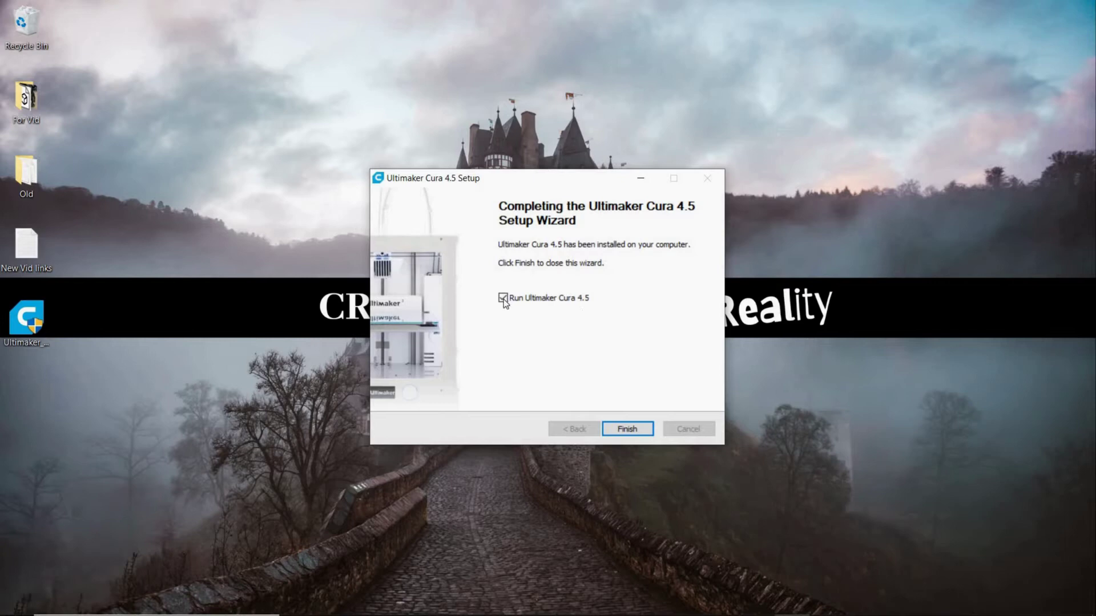
pyautogui.click(630, 432)
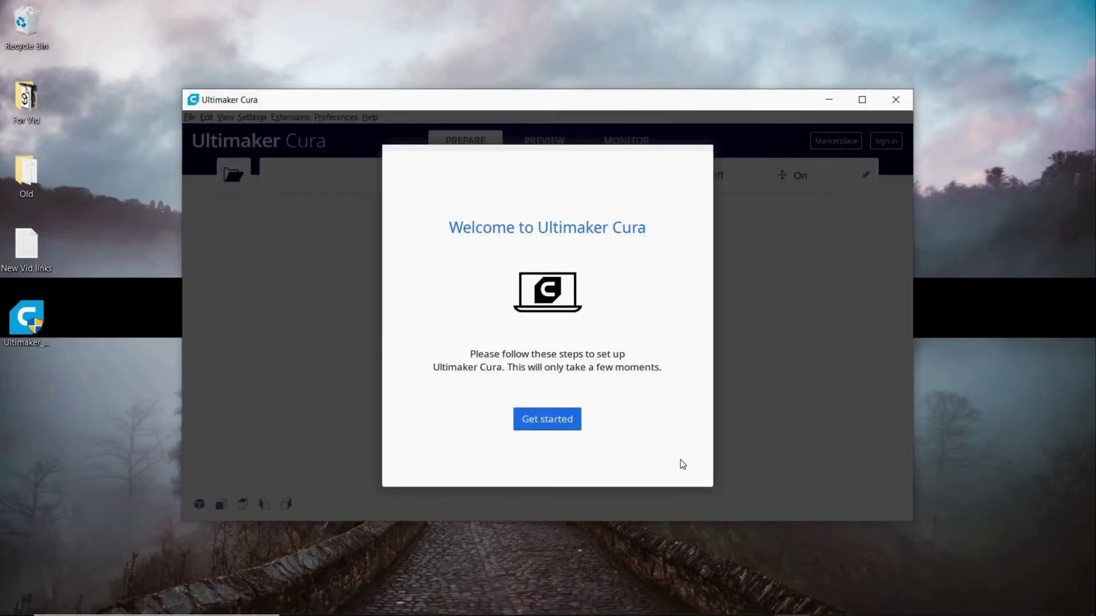
# Start Cura's first-run wizard, accept the user agreement, and pass the What's new and data collection pages
pyautogui.click(559, 419)
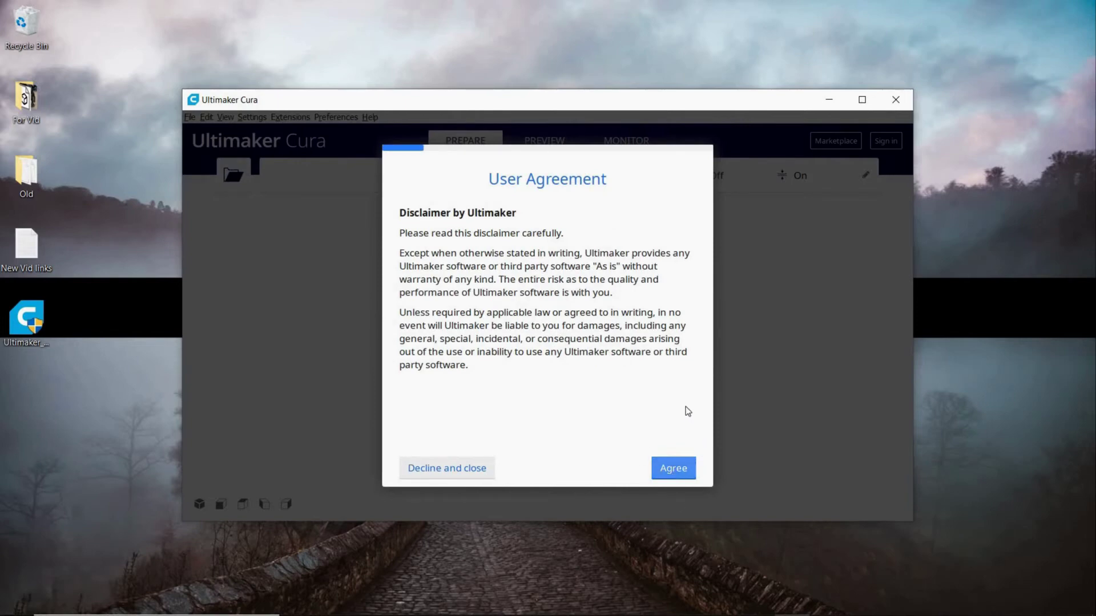
pyautogui.press('Return')
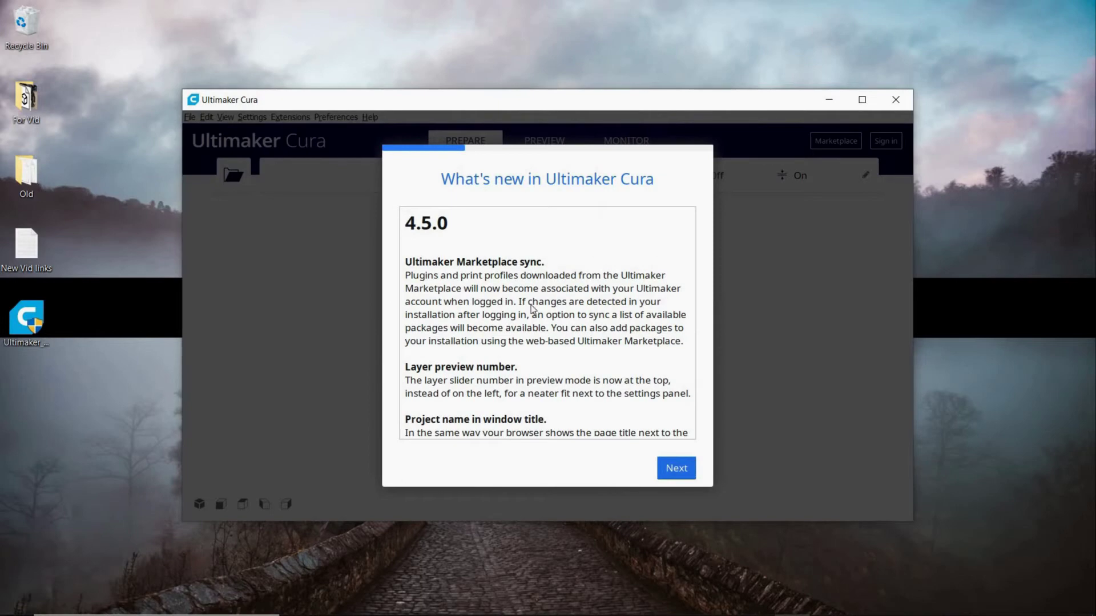
pyautogui.scroll(-5, 553, 299)
pyautogui.scroll(-9, 577, 306)
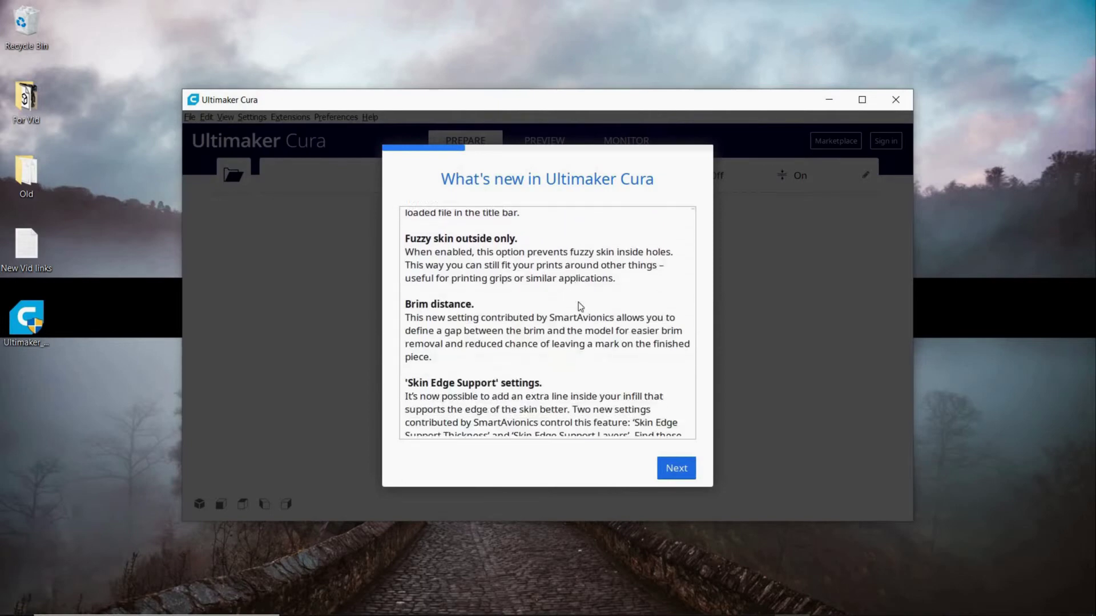
pyautogui.scroll(-10, 551, 354)
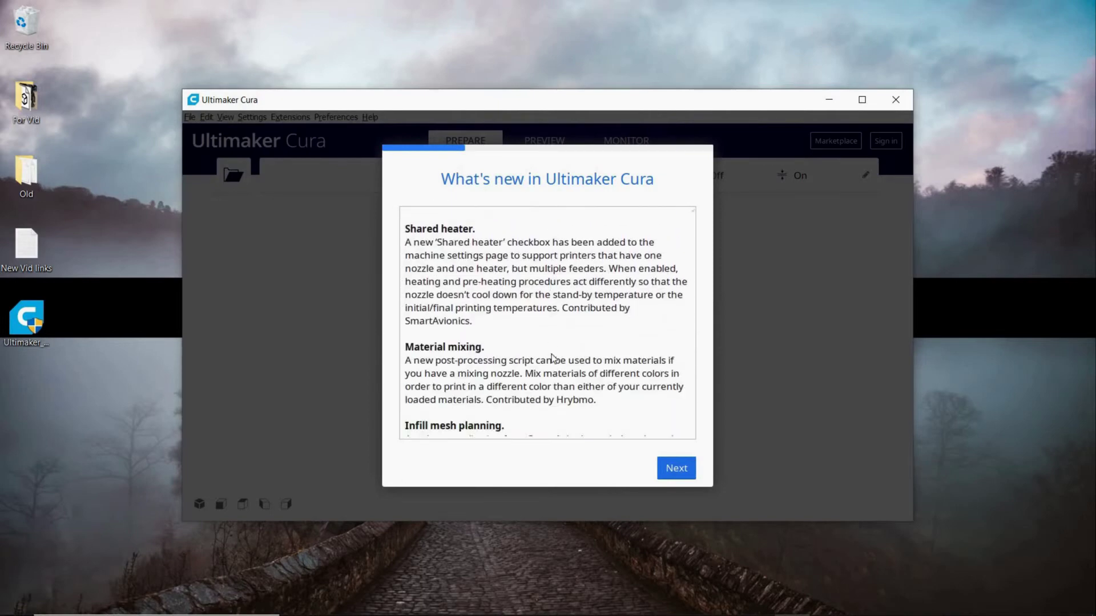
pyautogui.click(683, 473)
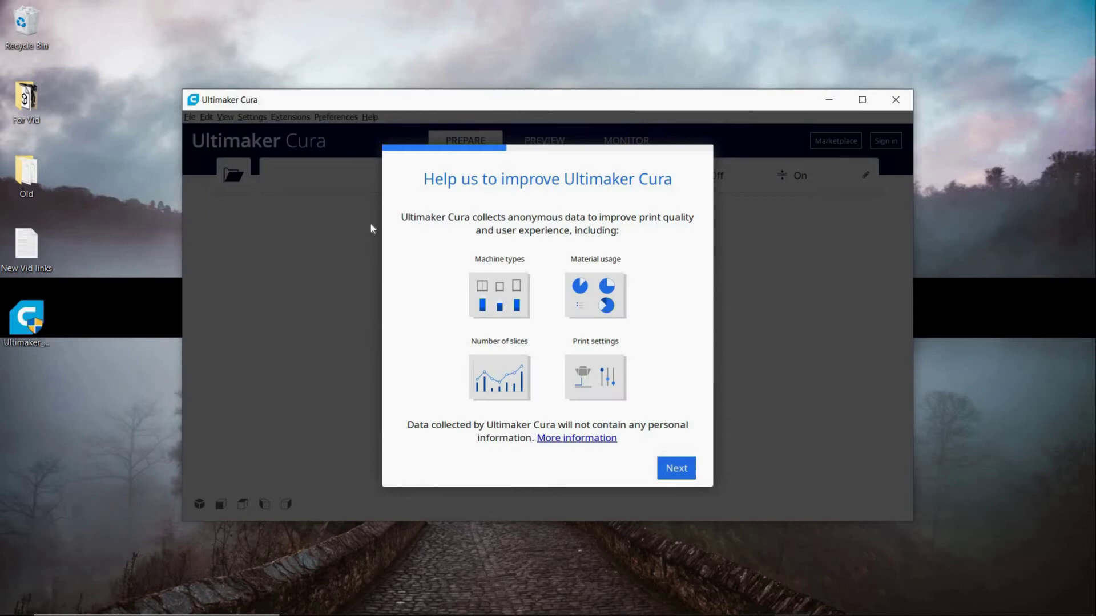
pyautogui.click(680, 471)
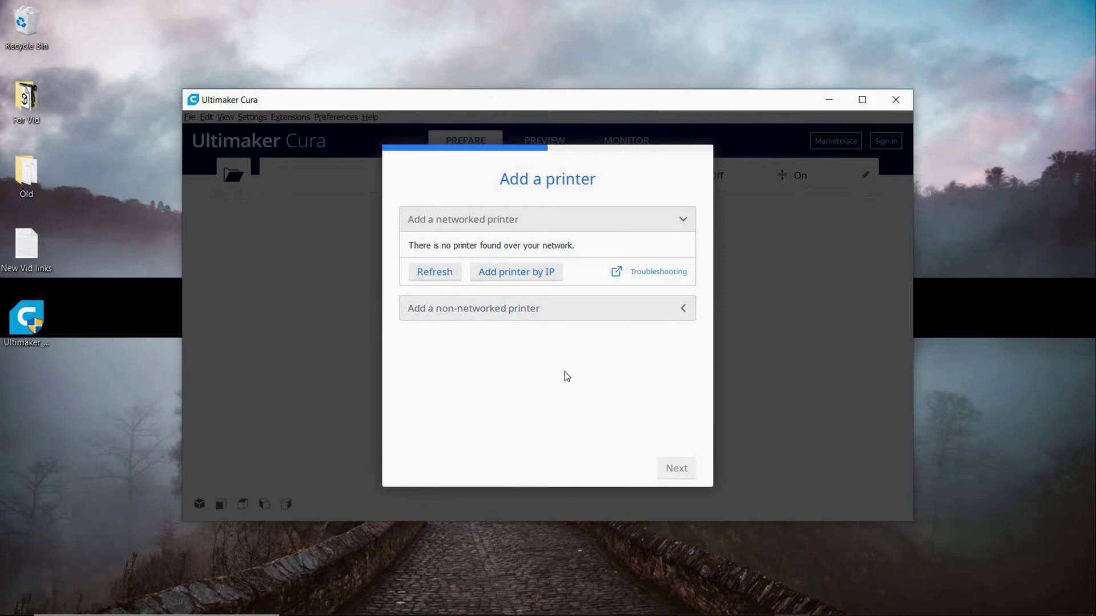
# Expand the non-networked printer list, maximize Cura, and scroll to find Lotmaxx
pyautogui.click(567, 308)
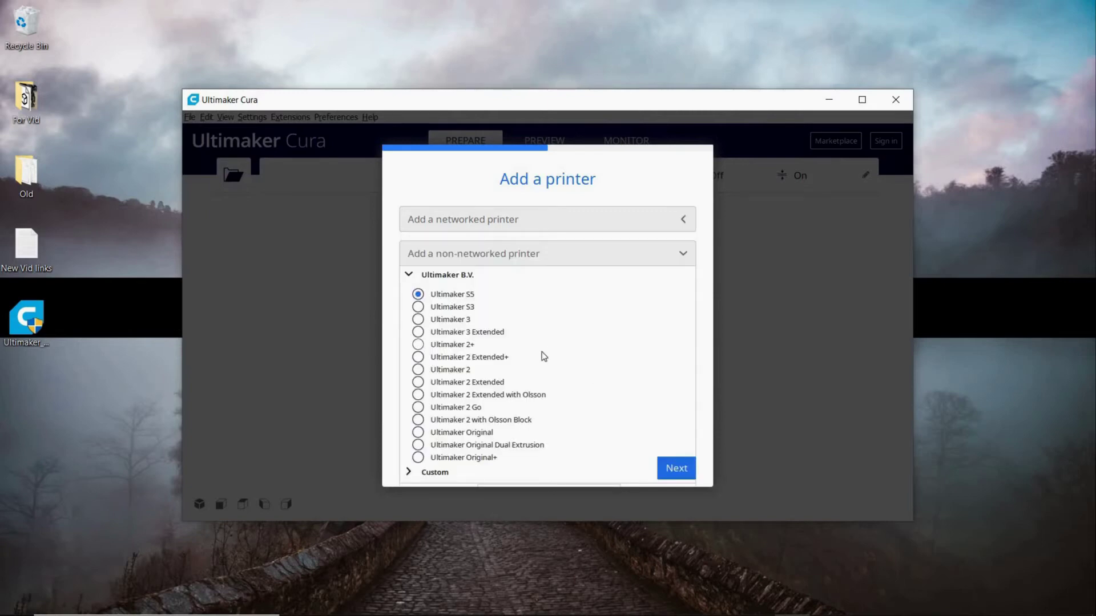
pyautogui.click(863, 101)
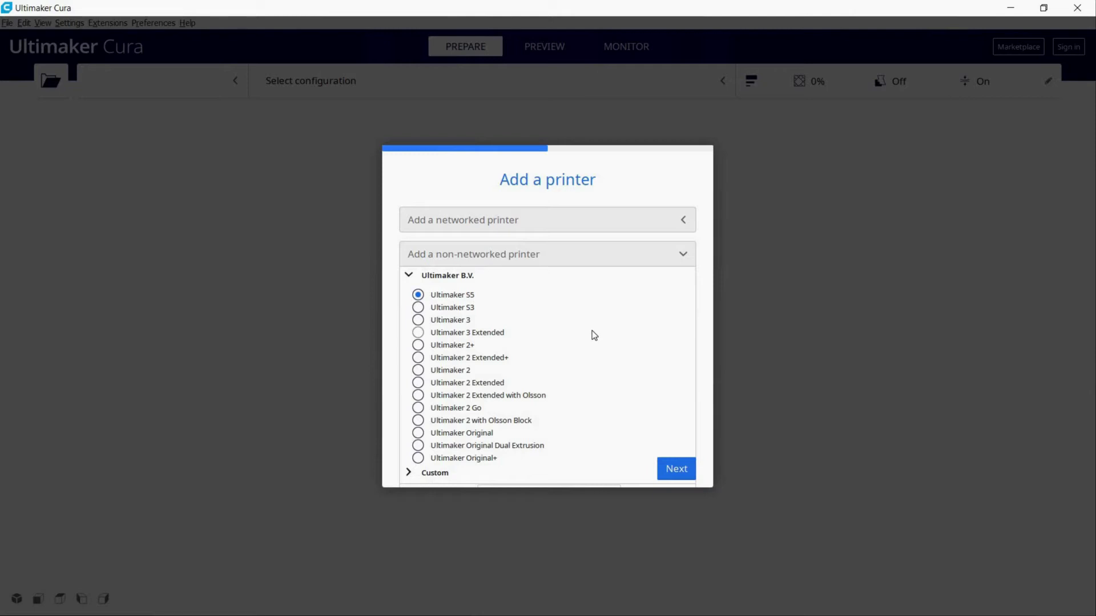
pyautogui.scroll(-1, 573, 345)
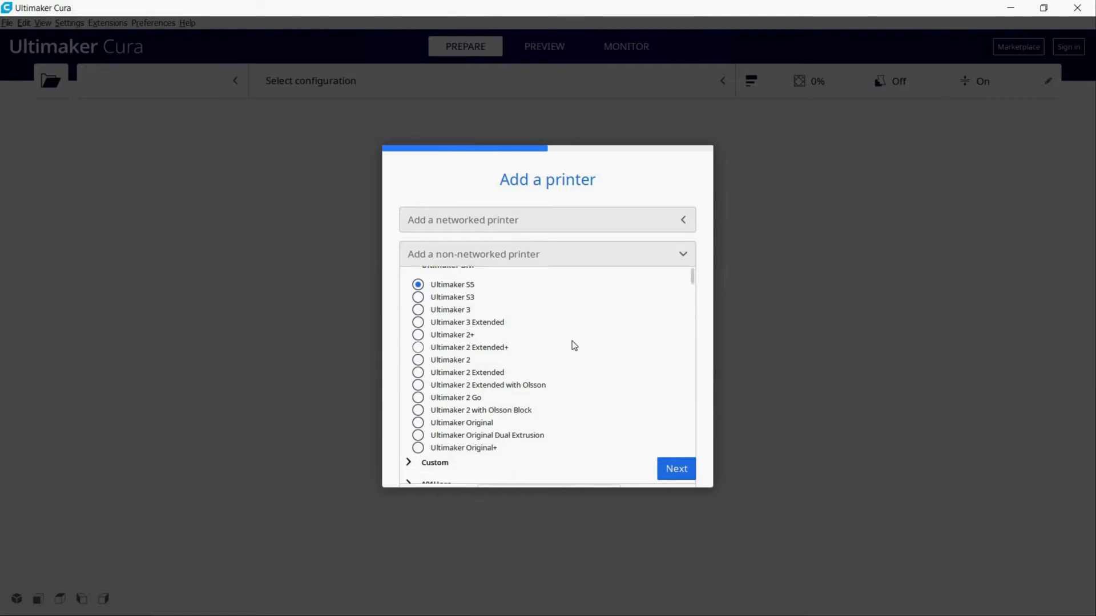
pyautogui.scroll(-5, 572, 340)
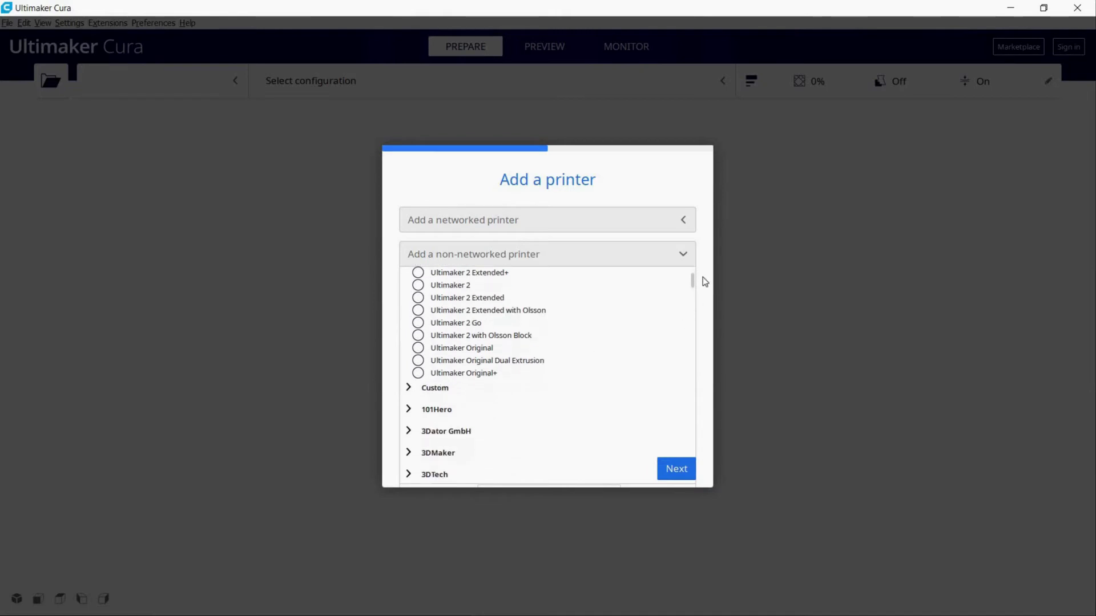
pyautogui.moveTo(692, 282); pyautogui.dragTo(694, 329)
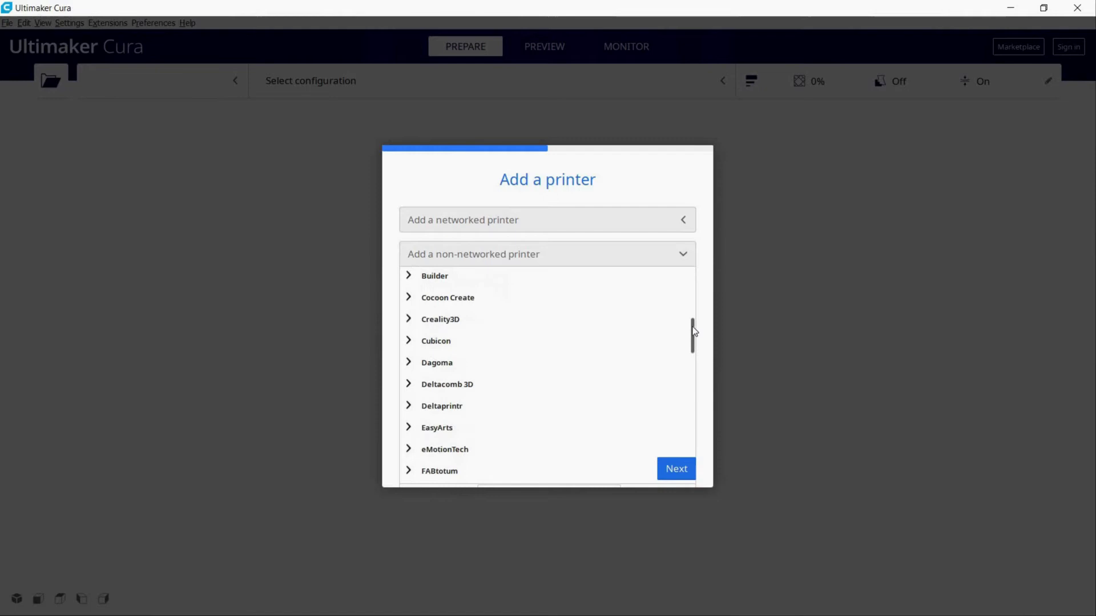
pyautogui.scroll(-1, 691, 330)
pyautogui.scroll(4, 688, 342)
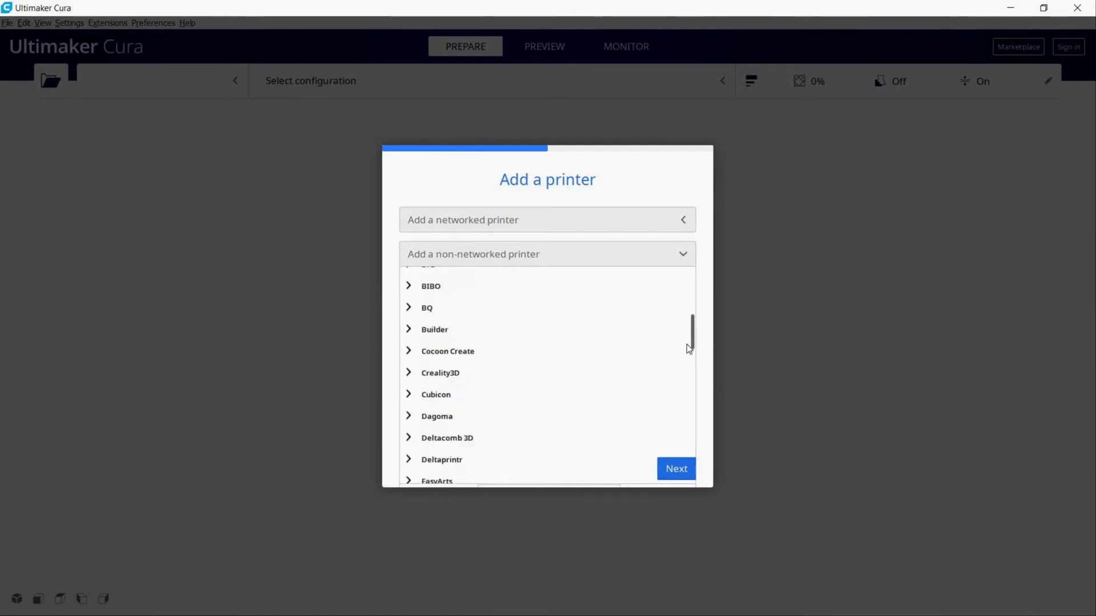
pyautogui.scroll(-1, 688, 348)
pyautogui.scroll(-4, 590, 360)
pyautogui.scroll(5, 593, 354)
pyautogui.scroll(-1, 597, 350)
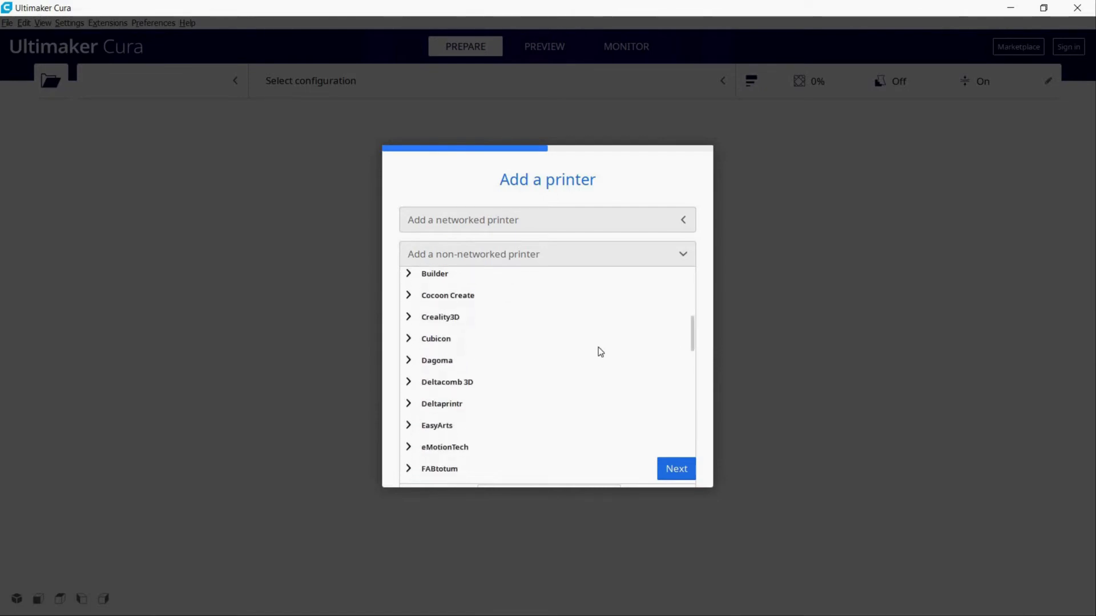
pyautogui.scroll(-1, 600, 350)
pyautogui.moveTo(690, 334); pyautogui.dragTo(683, 391)
pyautogui.scroll(4, 689, 354)
pyautogui.scroll(-4, 689, 355)
pyautogui.scroll(1, 628, 393)
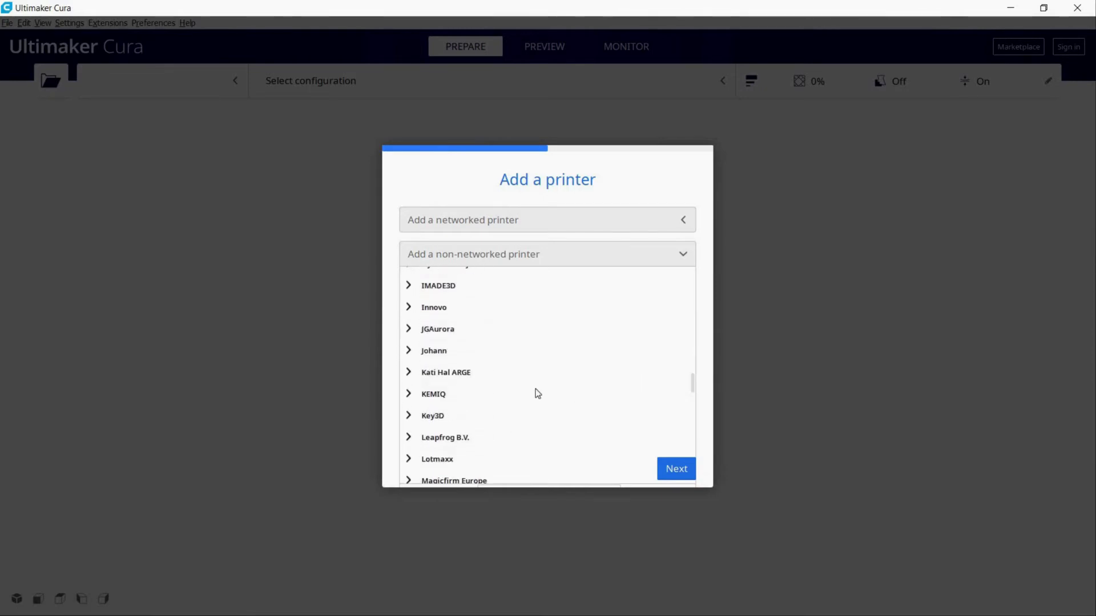
# Expand Lotmaxx and select the SC-10 printer model
pyautogui.click(409, 459)
pyautogui.scroll(-4, 539, 392)
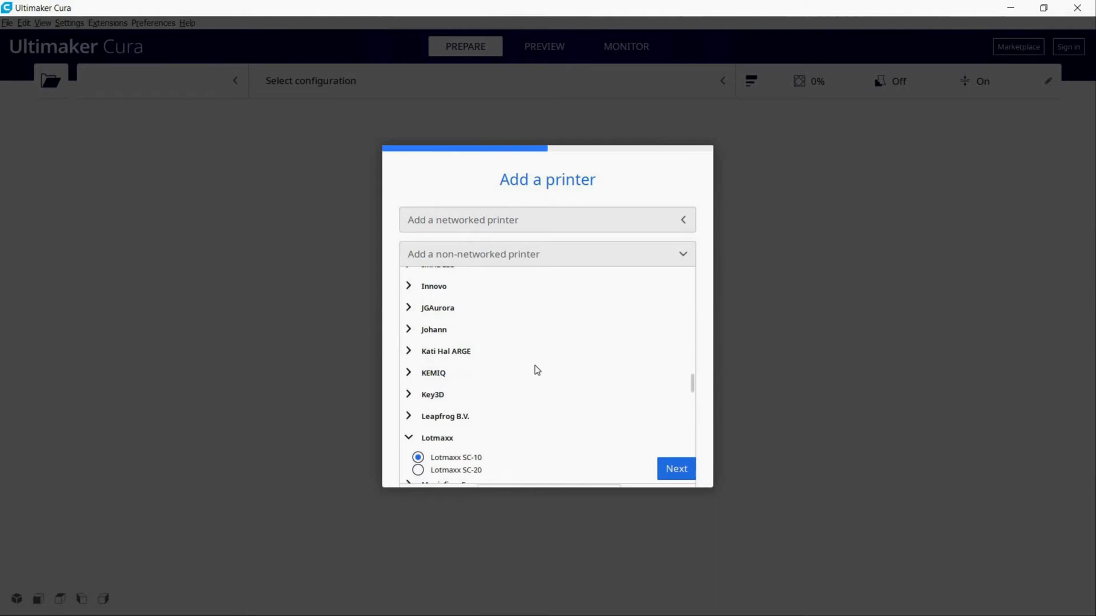
pyautogui.click(457, 435)
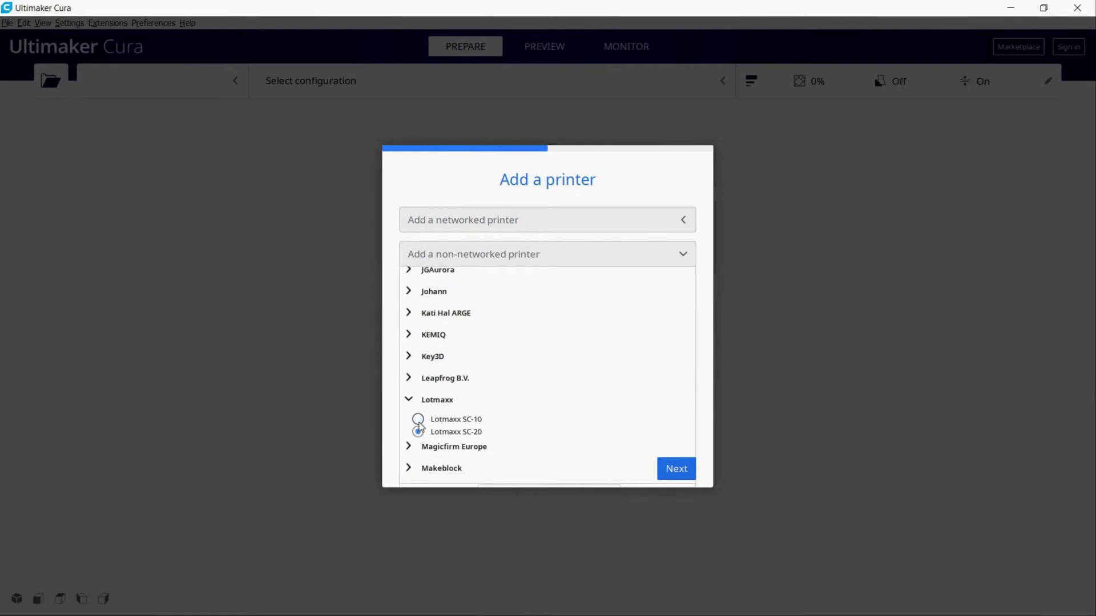
pyautogui.click(459, 422)
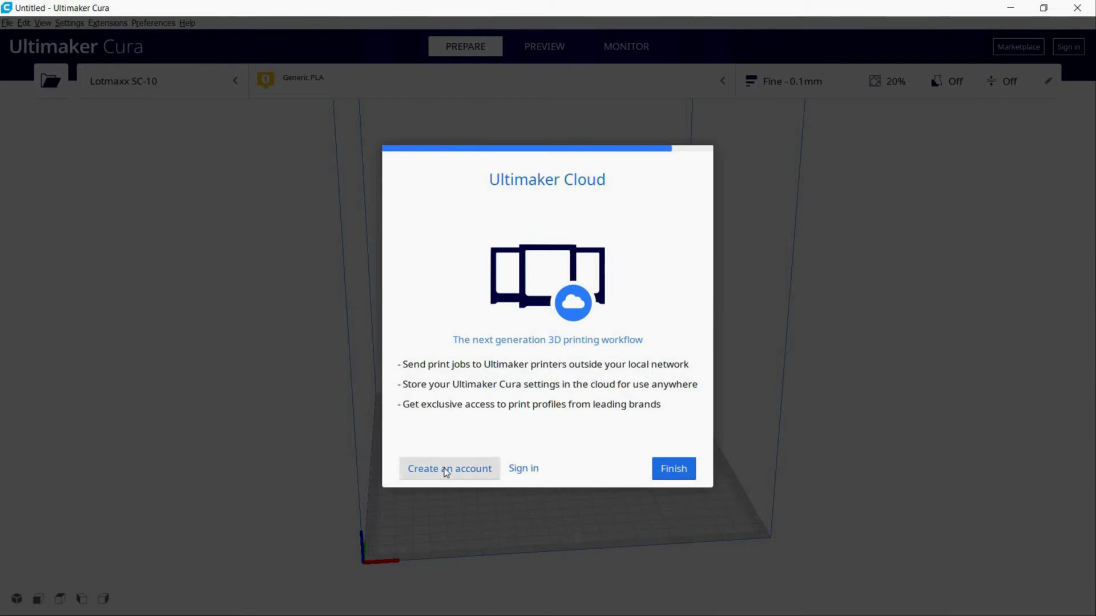
# Finish the printer setup and tilt the view down onto the SC-10 build plate
pyautogui.click(674, 469)
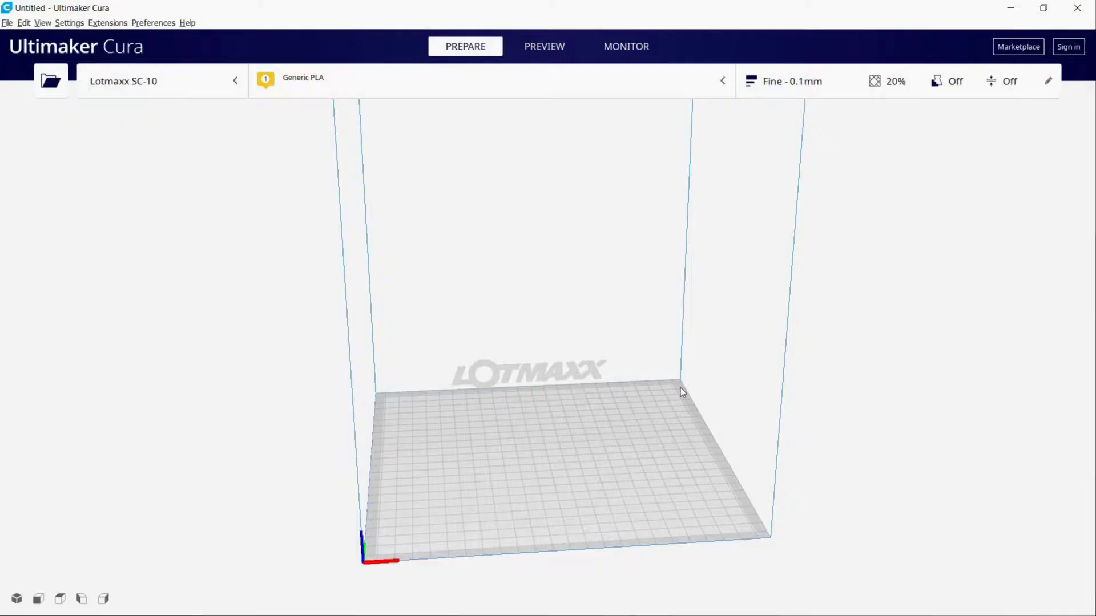
pyautogui.scroll(-5, 805, 250)
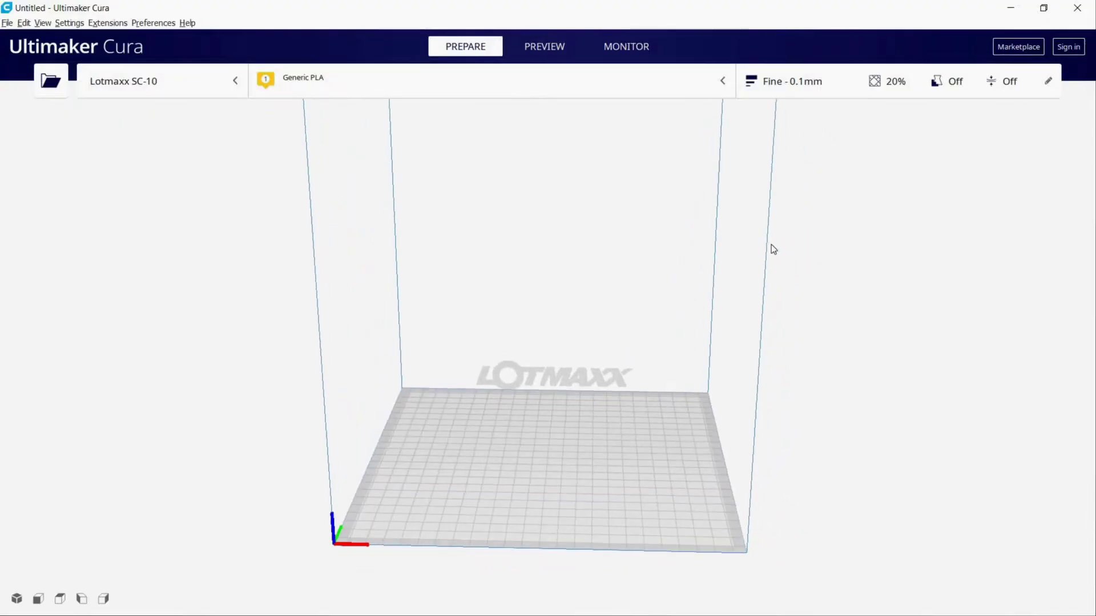
pyautogui.scroll(3, 742, 231)
pyautogui.moveTo(734, 228); pyautogui.dragTo(680, 318, button='right')
pyautogui.scroll(-3, 594, 317)
pyautogui.moveTo(594, 317); pyautogui.dragTo(599, 342, button='right')
# Orbit the empty build volume through several angles, ending on a flat frontal view
pyautogui.moveTo(737, 467)
pyautogui.mouseDown(button='right')
pyautogui.moveTo(748, 418)
pyautogui.moveTo(748, 464)
pyautogui.moveTo(737, 456)
pyautogui.mouseUp(button='right')
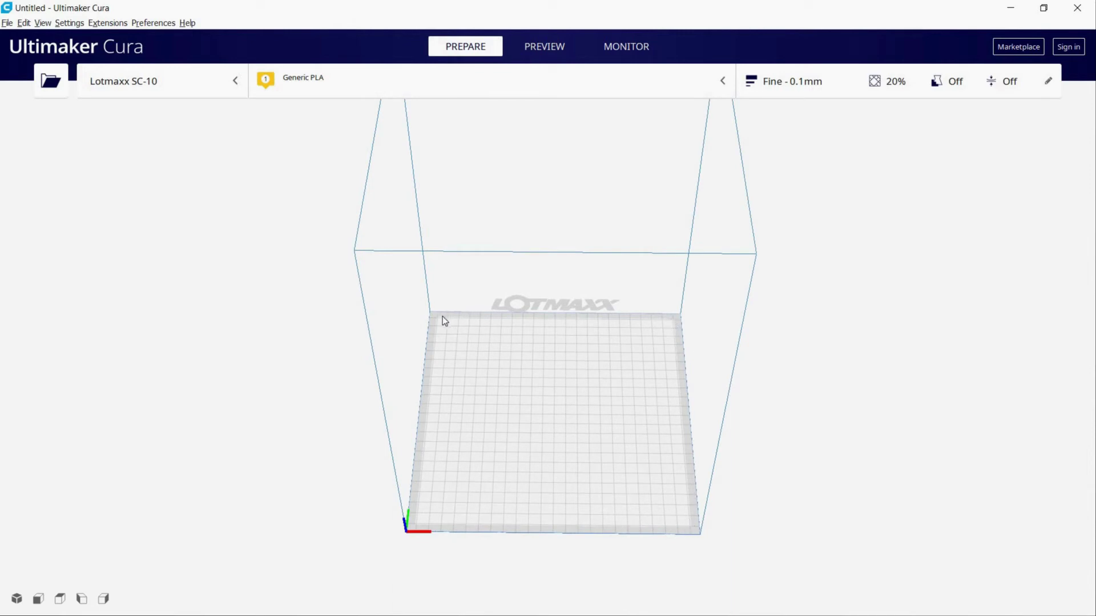
pyautogui.moveTo(511, 345); pyautogui.dragTo(520, 331, button='right')
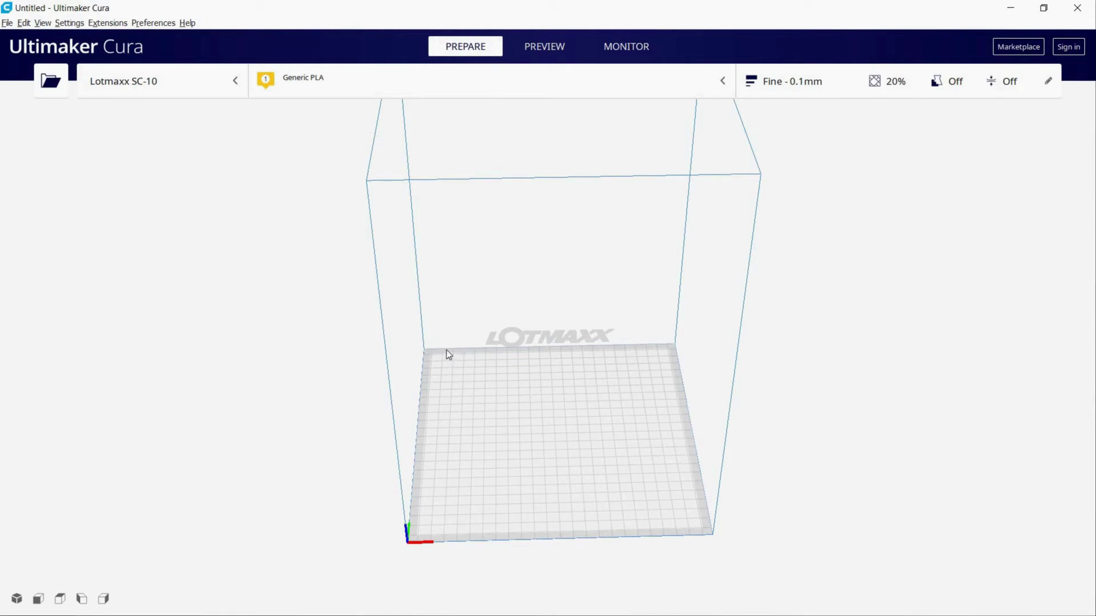
pyautogui.moveTo(447, 351); pyautogui.dragTo(667, 377, button='right')
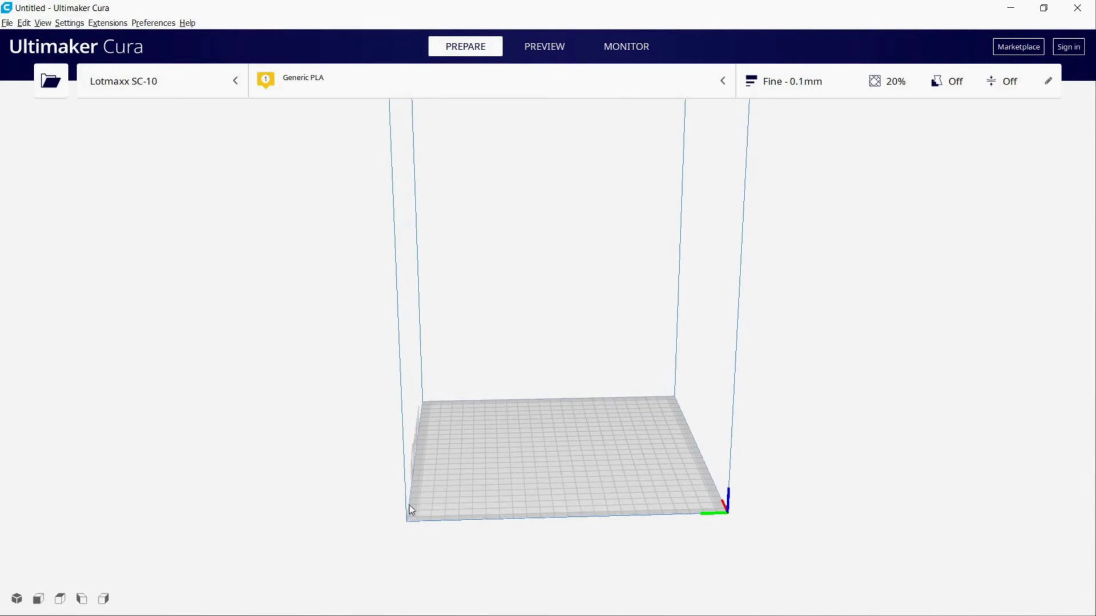
pyautogui.moveTo(508, 416); pyautogui.dragTo(422, 355, button='right')
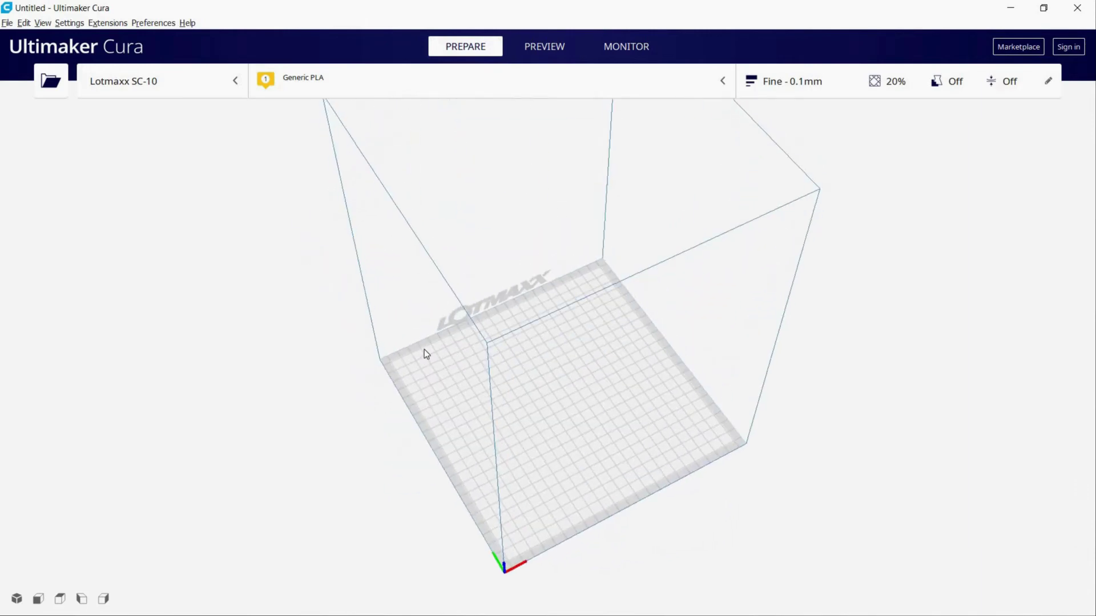
pyautogui.moveTo(515, 372); pyautogui.dragTo(425, 338, button='right')
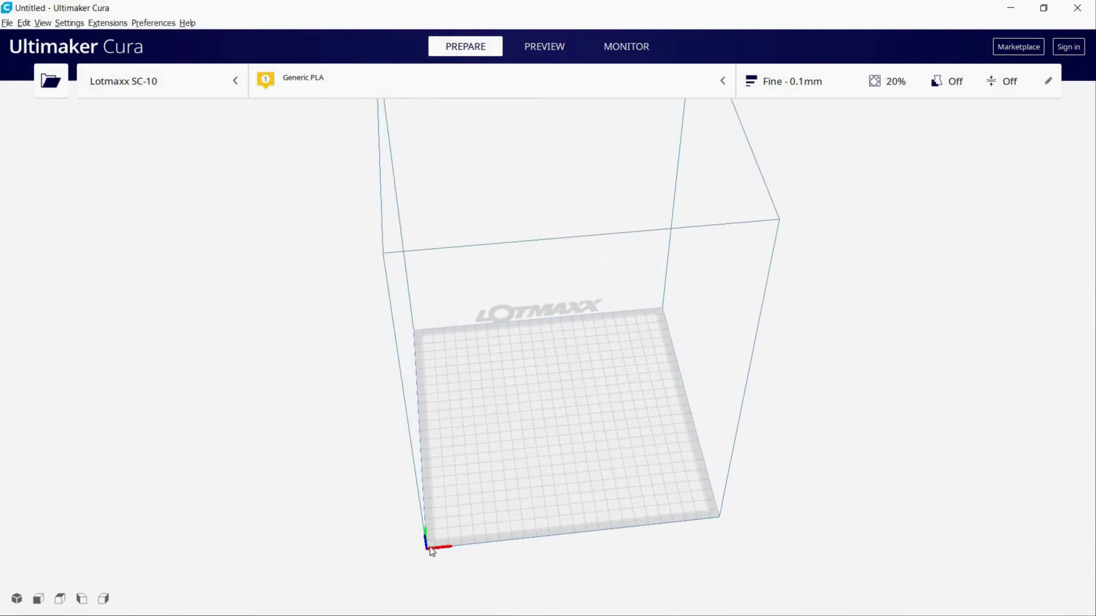
pyautogui.moveTo(553, 484); pyautogui.dragTo(430, 551, button='right')
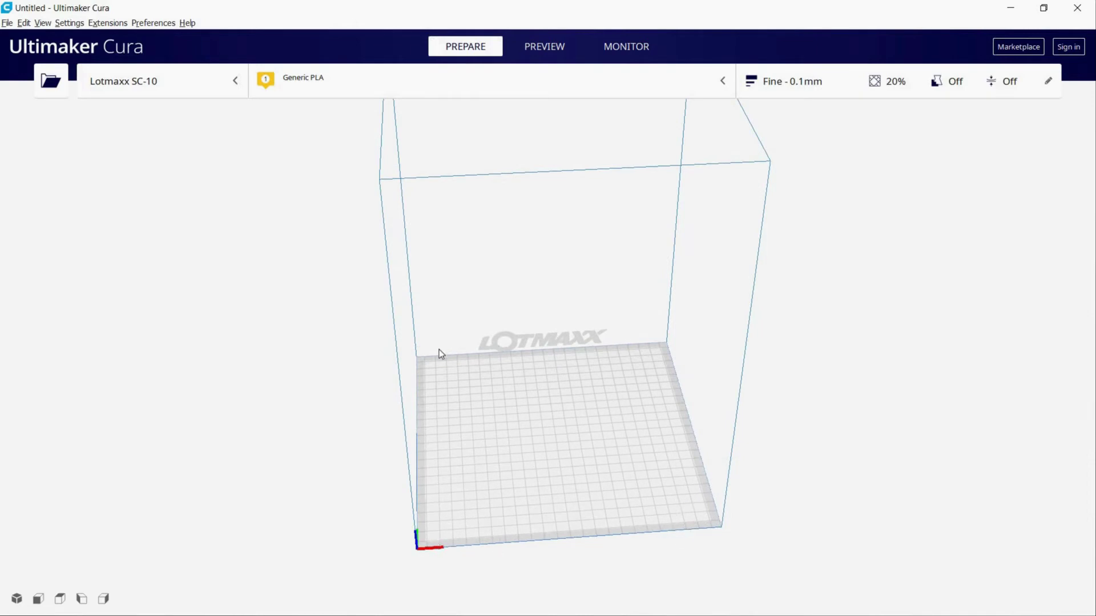
pyautogui.moveTo(600, 436); pyautogui.dragTo(610, 346, button='right')
pyautogui.scroll(2, 556, 435)
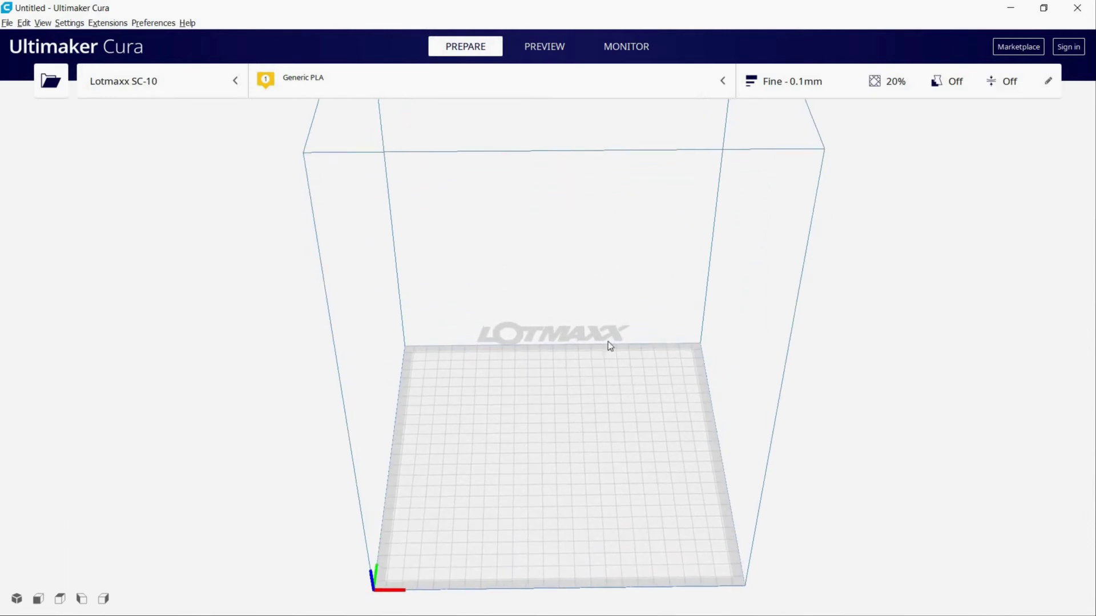
pyautogui.scroll(-2, 594, 405)
pyautogui.moveTo(594, 405); pyautogui.dragTo(594, 377, button='right')
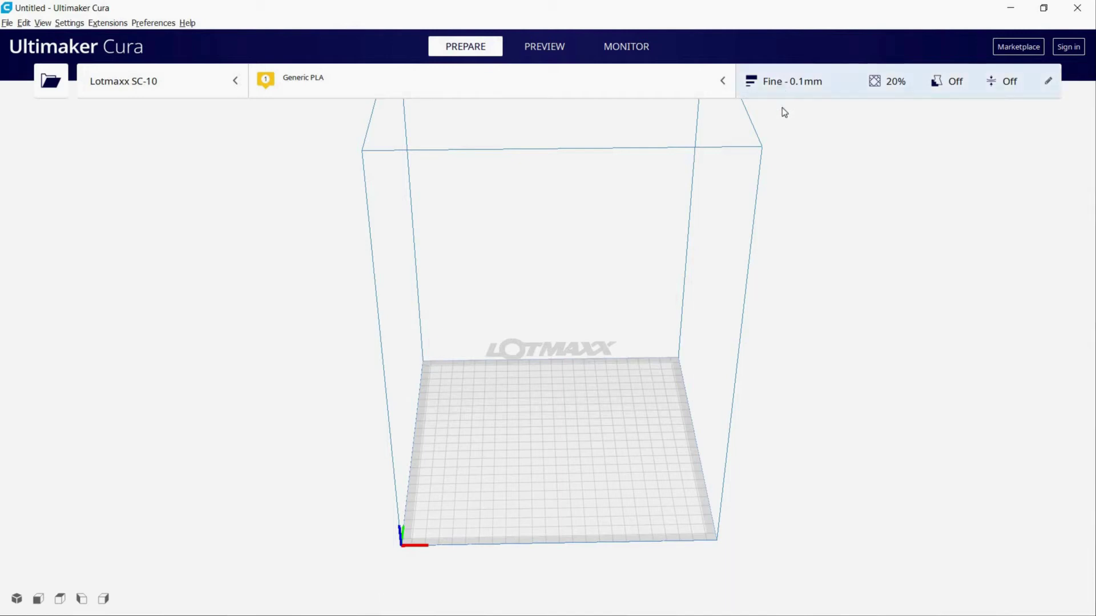
# Minimize Cura, bring up Chrome, check the Patreon tab, then return to the Barkeeper Thingiverse tab
pyautogui.click(1010, 8)
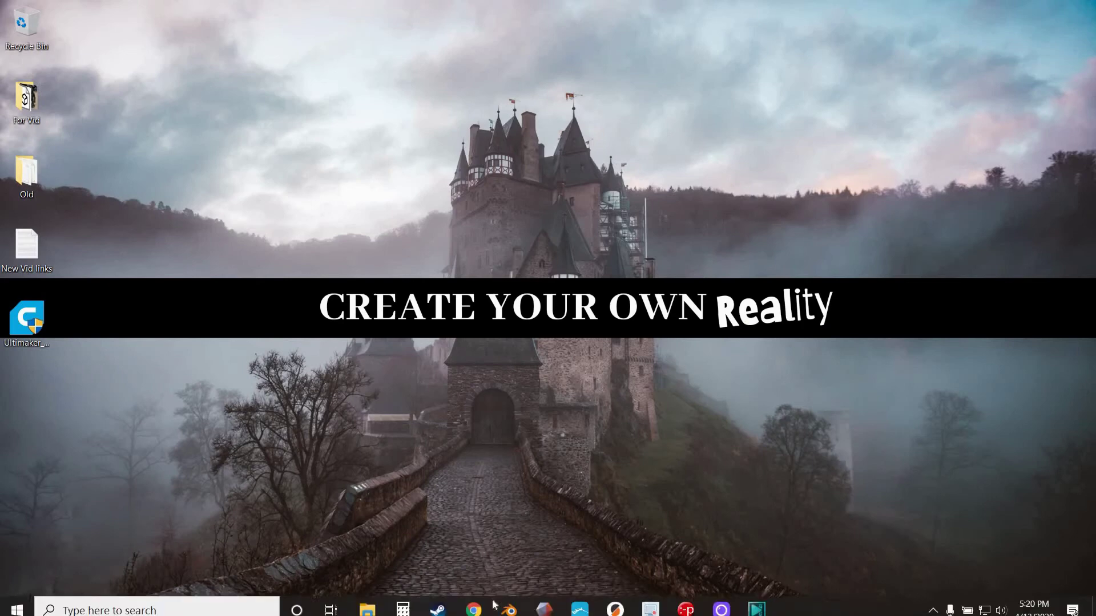
pyautogui.click(474, 604)
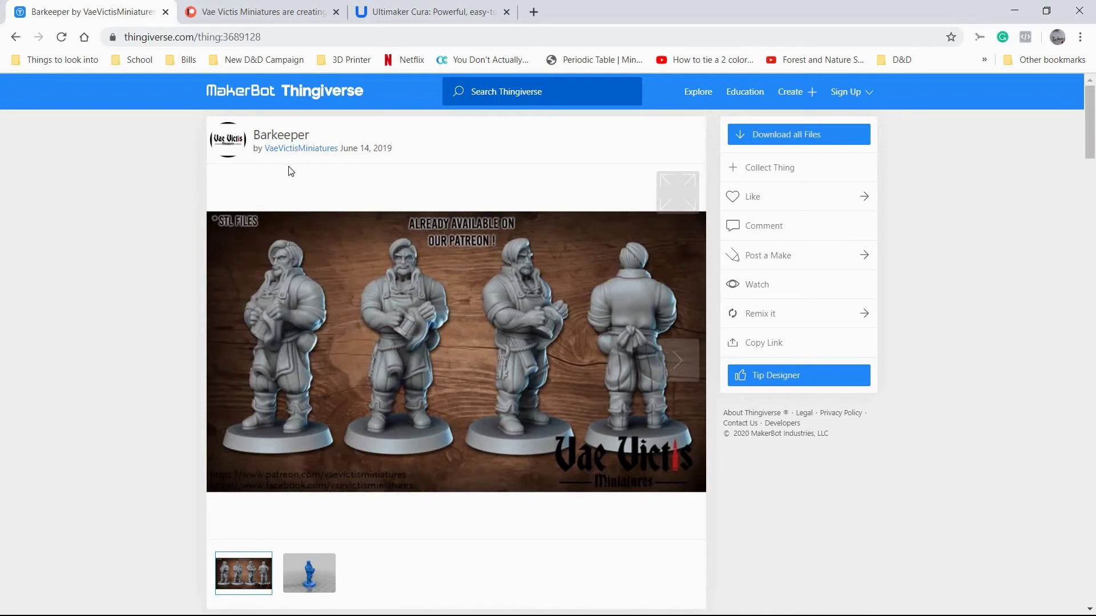
pyautogui.click(259, 12)
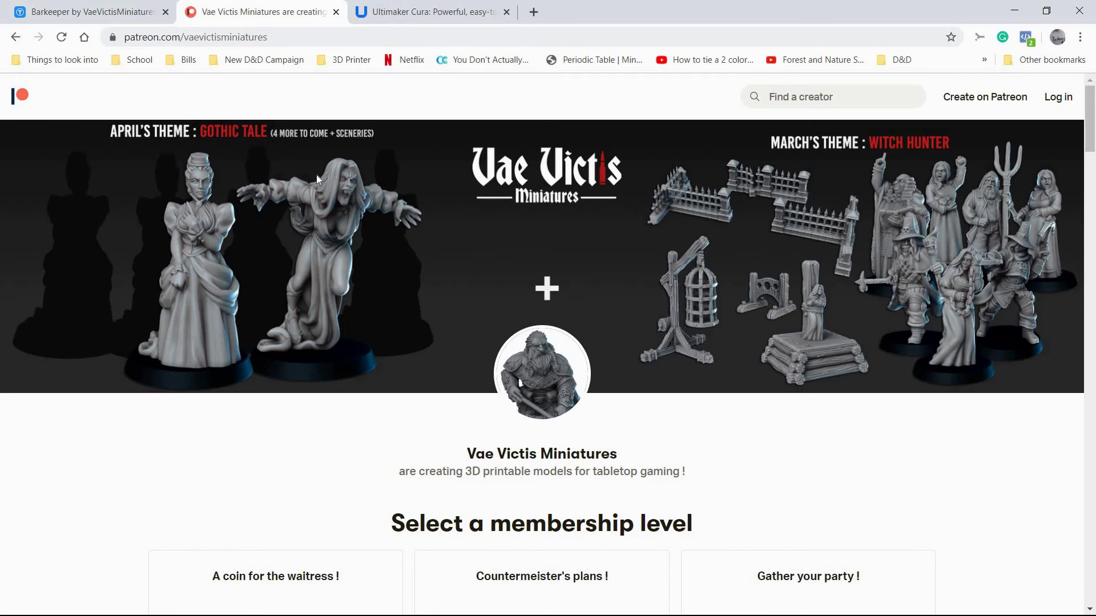
pyautogui.click(109, 8)
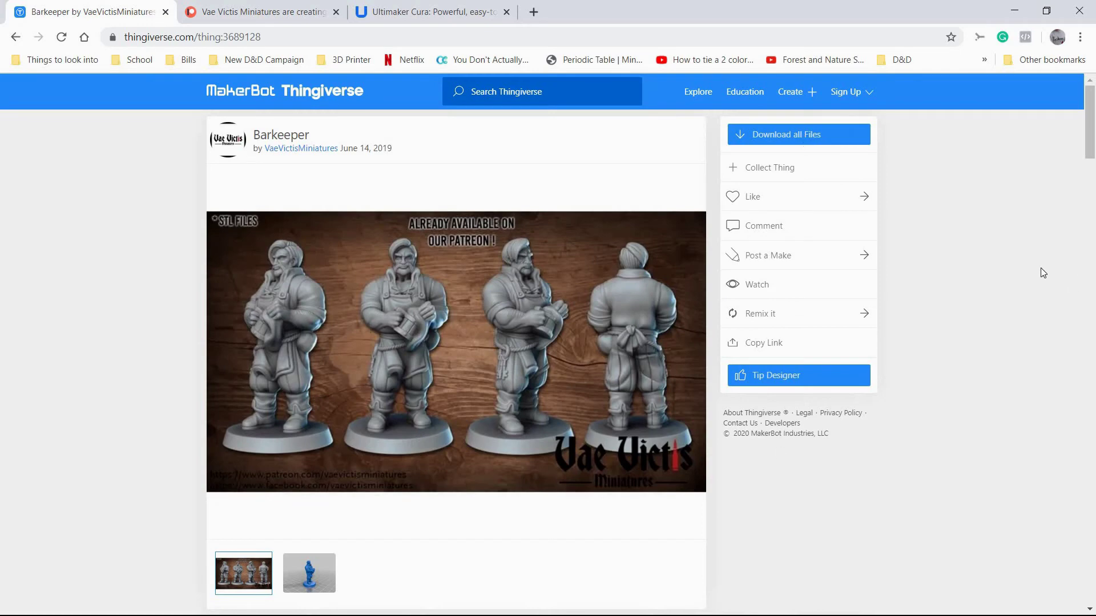
# Save all Barkeeper files as 42769958.zip on the Desktop and minimize Chrome
pyautogui.click(814, 137)
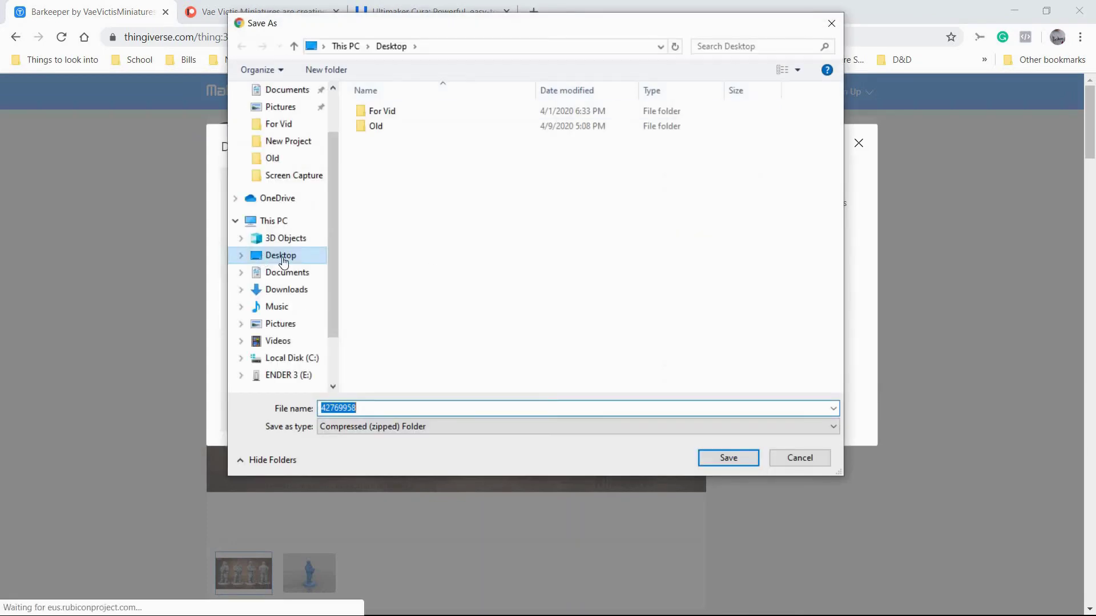
pyautogui.click(431, 283)
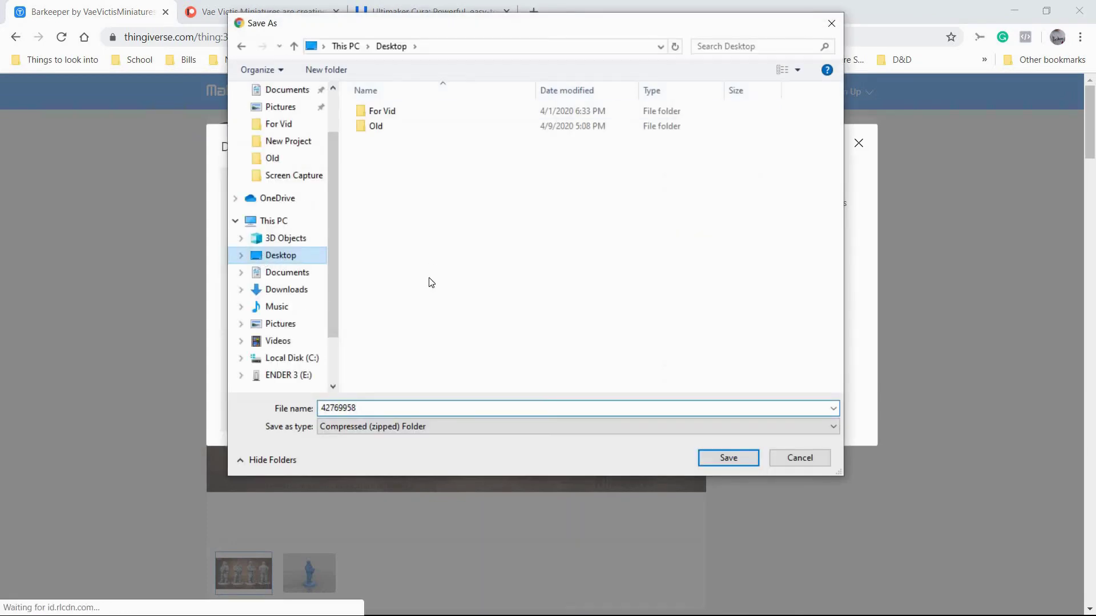
pyautogui.click(740, 458)
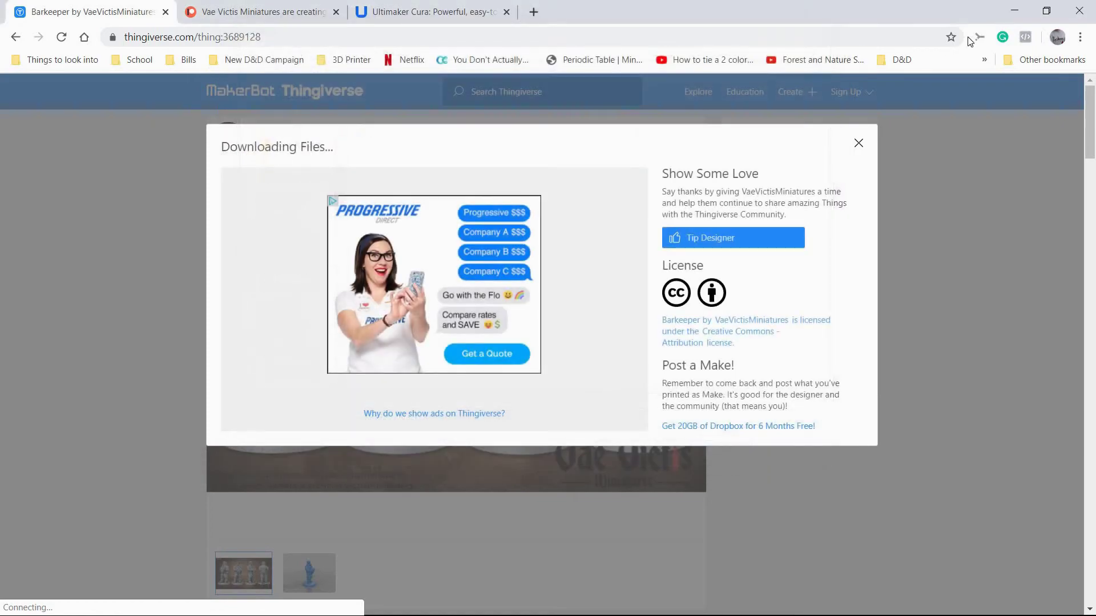
pyautogui.click(1019, 13)
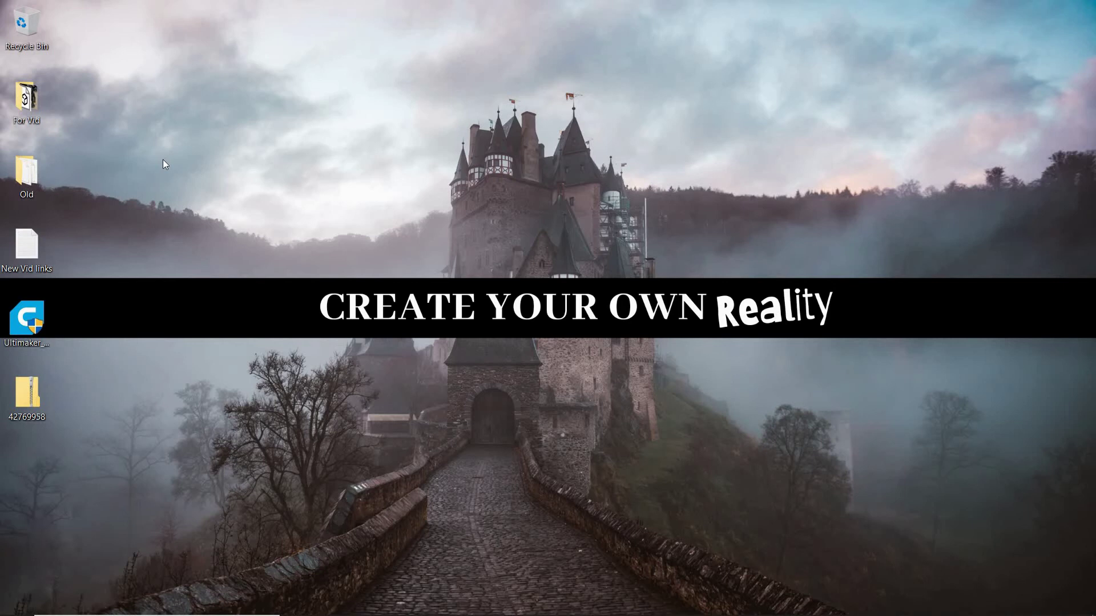
# Create a new desktop folder named 'STLs'
pyautogui.rightClick(196, 161)
pyautogui.moveTo(266, 315)
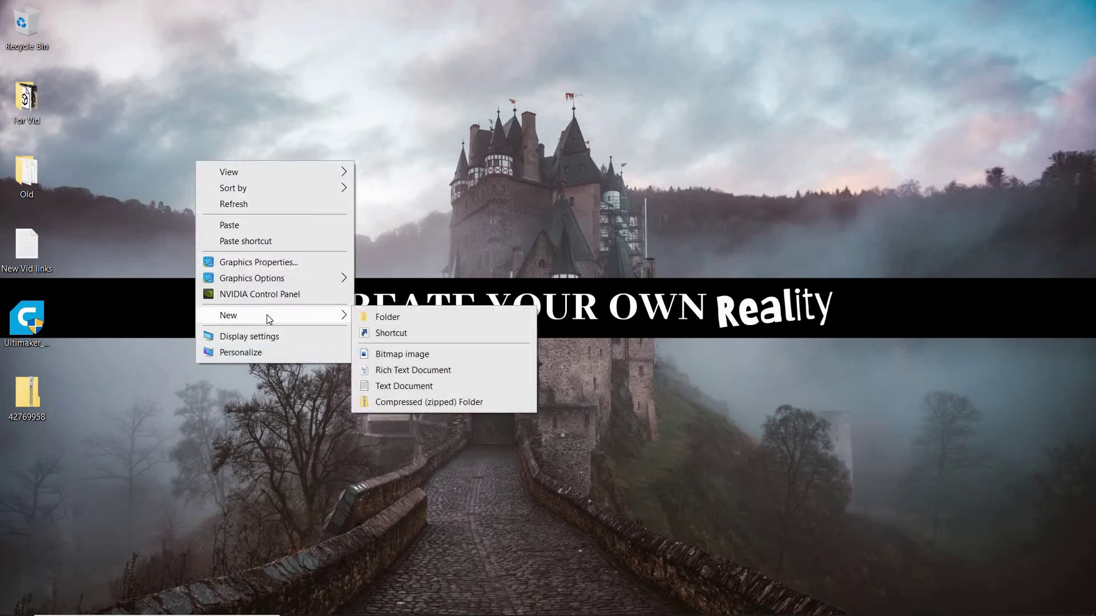
pyautogui.click(392, 316)
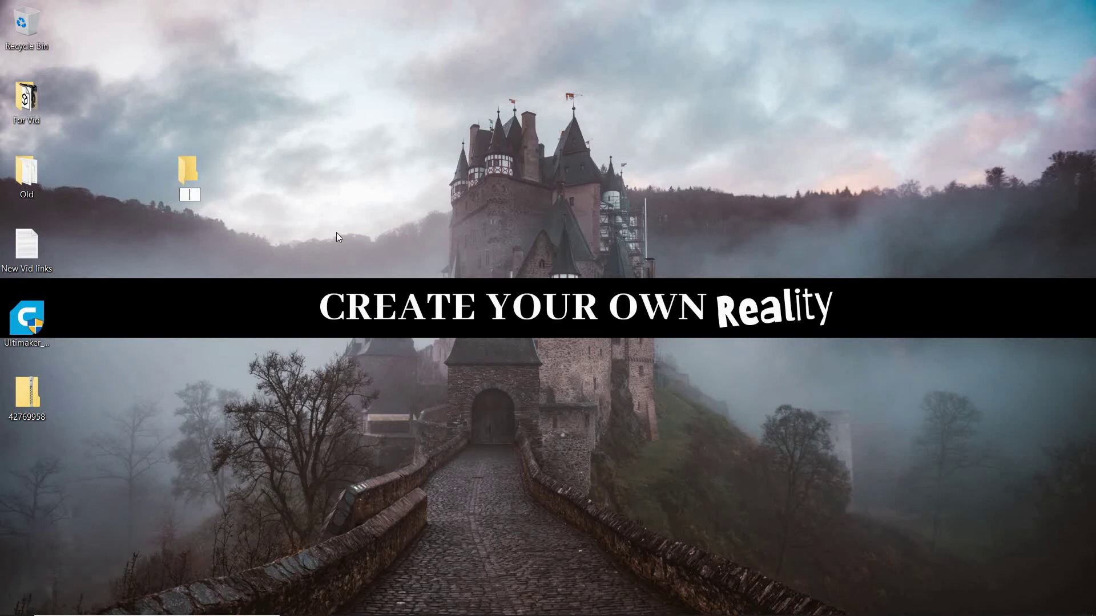
pyautogui.write('STLs')
pyautogui.press('Return')
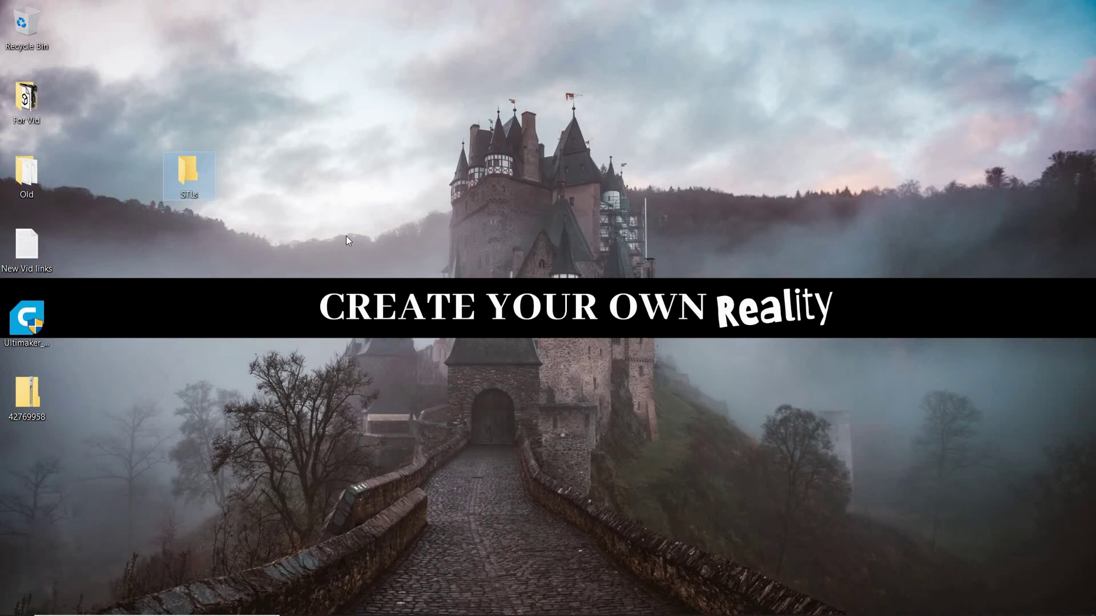
pyautogui.click(293, 189)
# Create a 'Barkeeper' folder inside STLs and move the STLs desktop icon beside For Vid
pyautogui.click(191, 167)
pyautogui.doubleClick(203, 183)
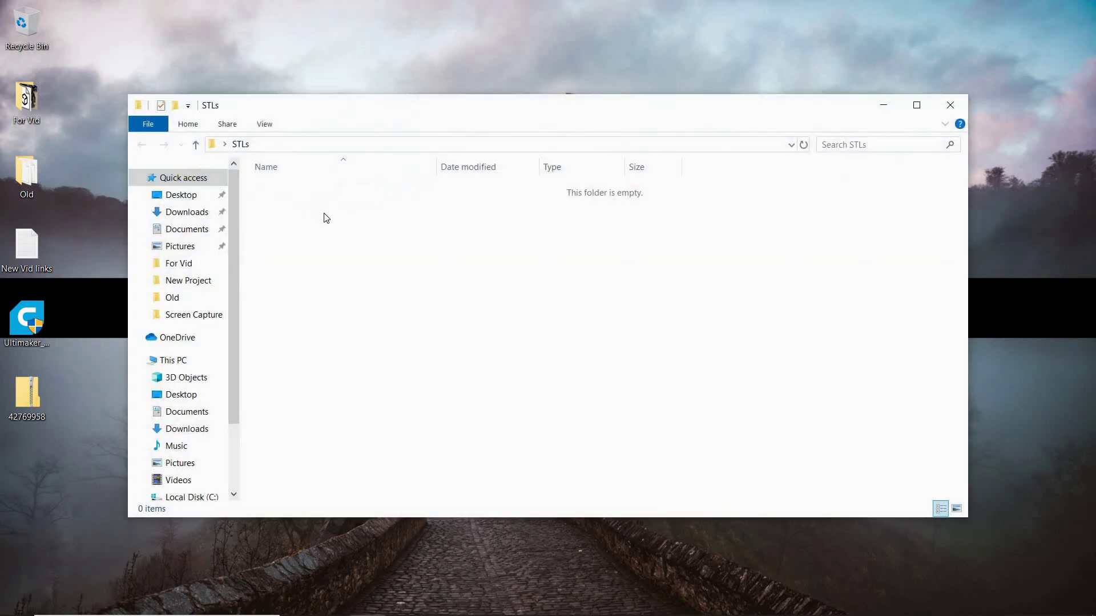
pyautogui.rightClick(324, 213)
pyautogui.moveTo(424, 391)
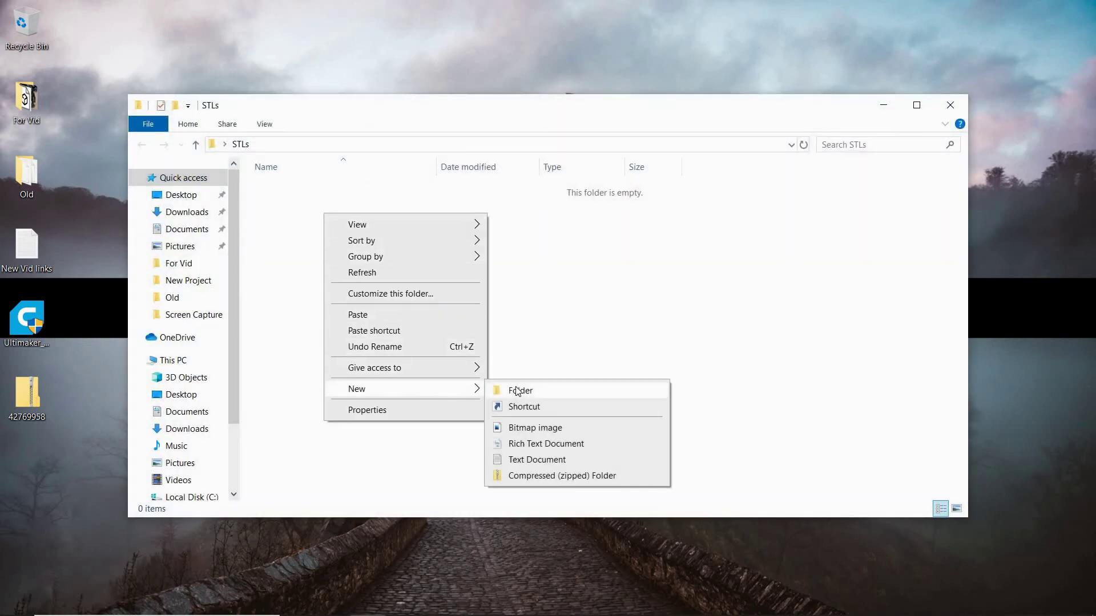
pyautogui.click(519, 390)
pyautogui.write('Ba')
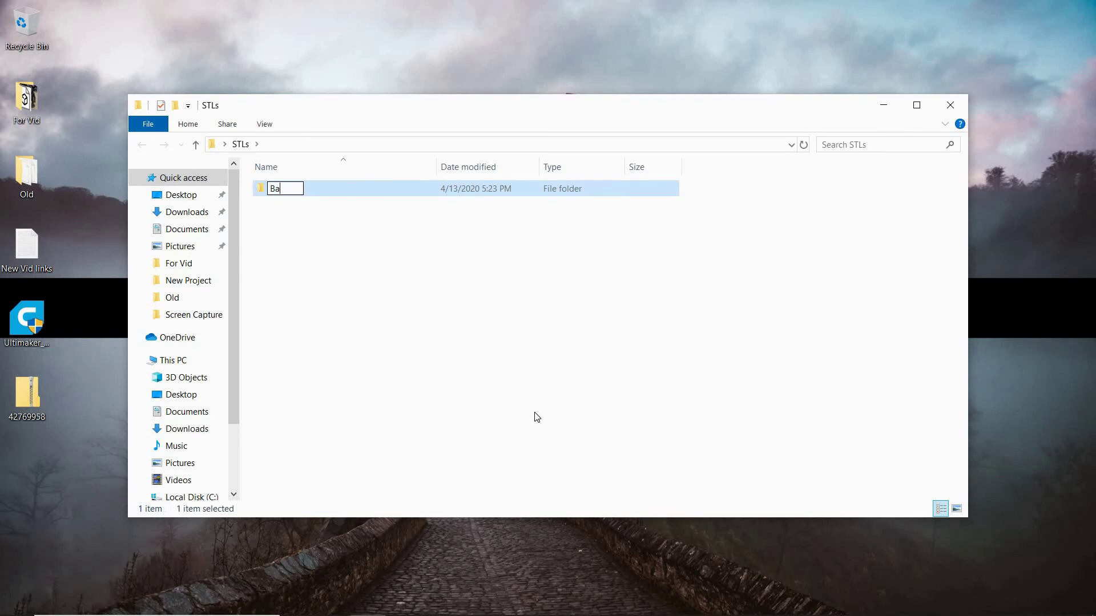
pyautogui.write('rkeeper')
pyautogui.press('Return')
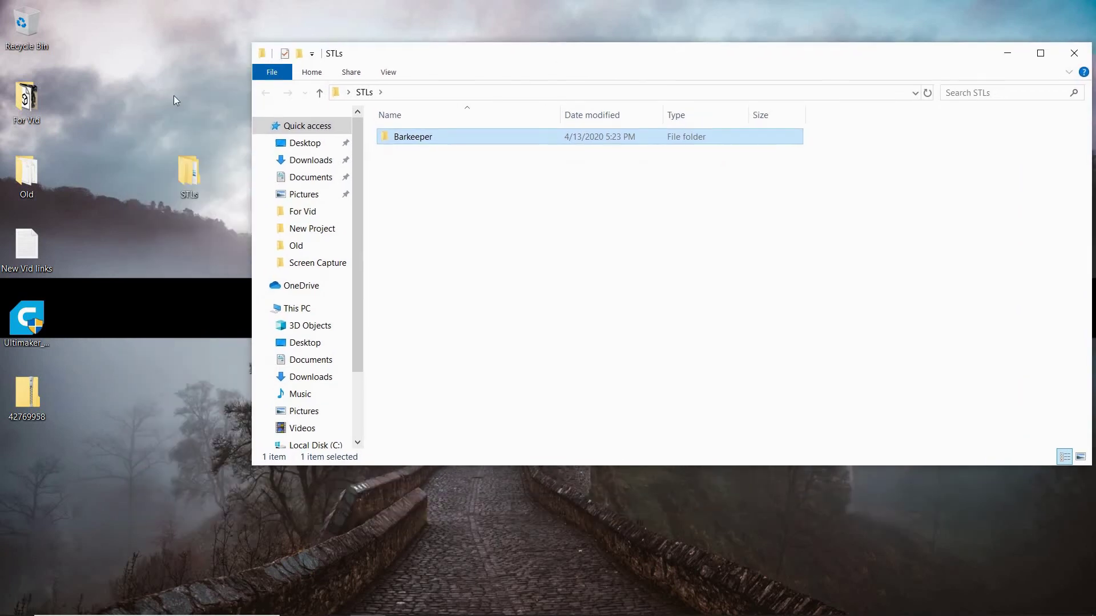
pyautogui.click(173, 95)
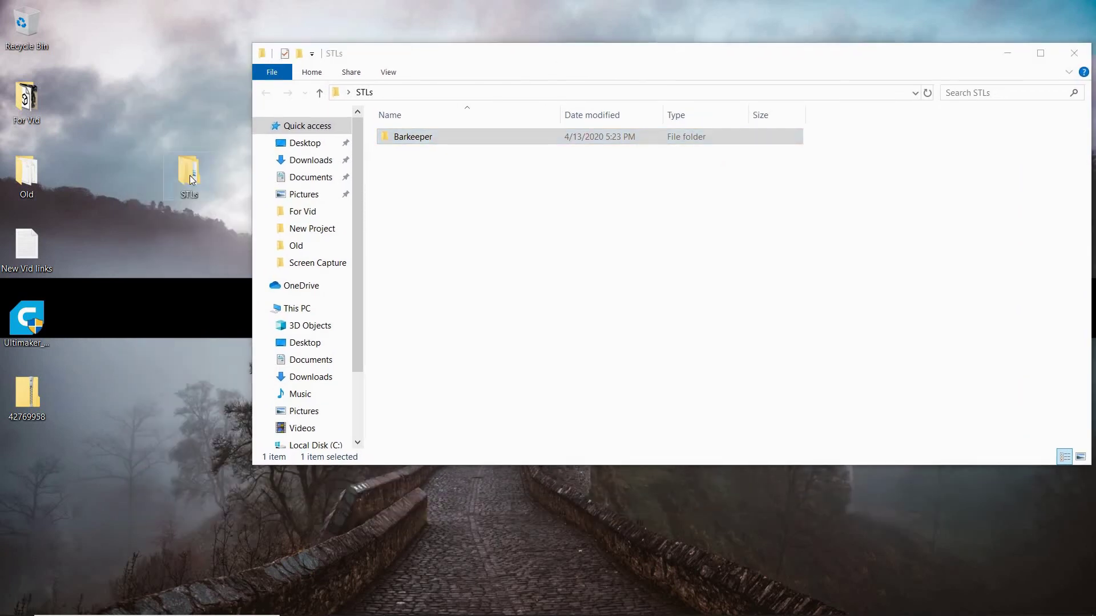
pyautogui.moveTo(190, 175); pyautogui.dragTo(82, 116)
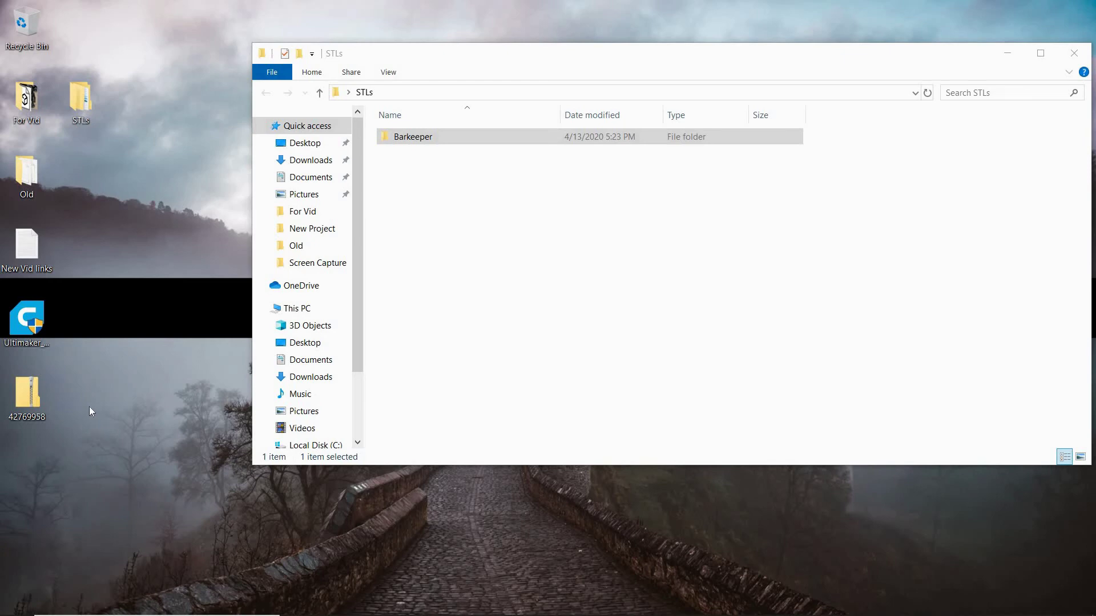
pyautogui.moveTo(234, 613)
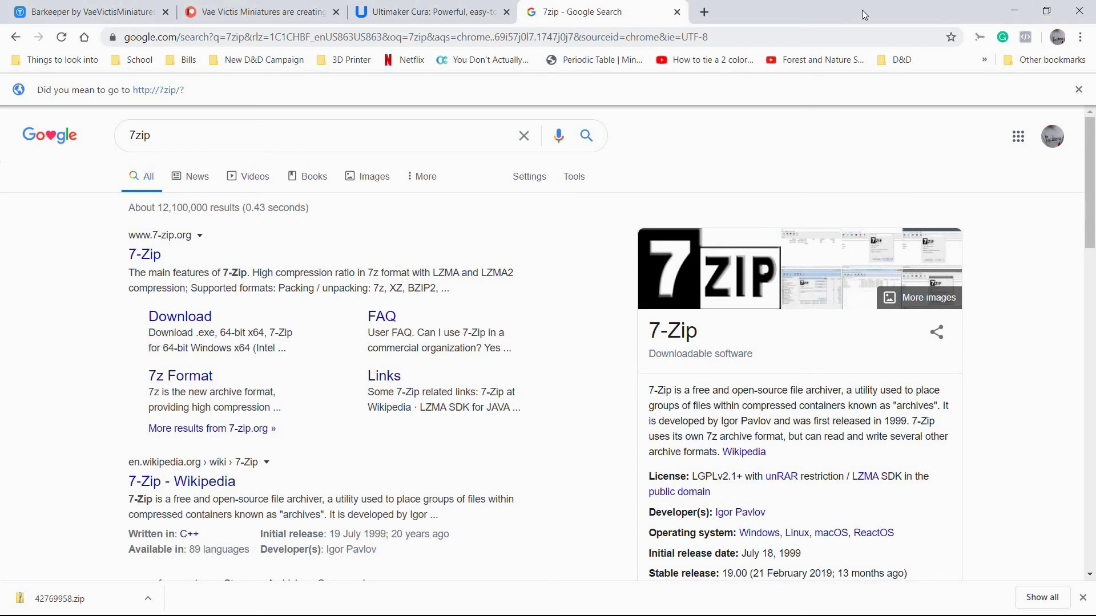
pyautogui.click(1019, 11)
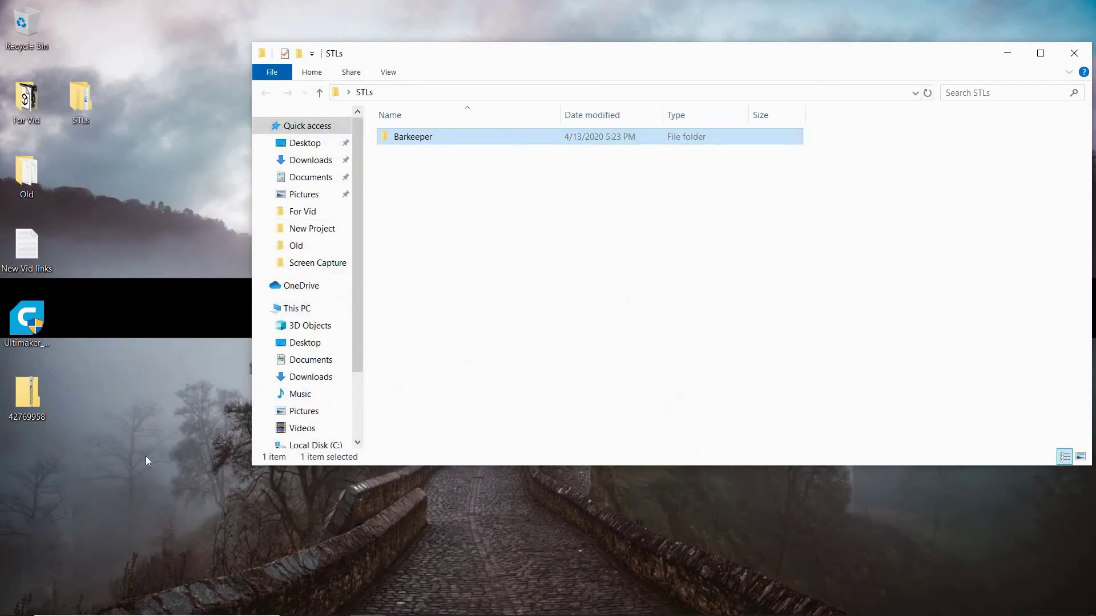
pyautogui.click(32, 398)
# Open the 42769958 zip and its inner 42769958 folder, then read README in Notepad
pyautogui.doubleClick(28, 389)
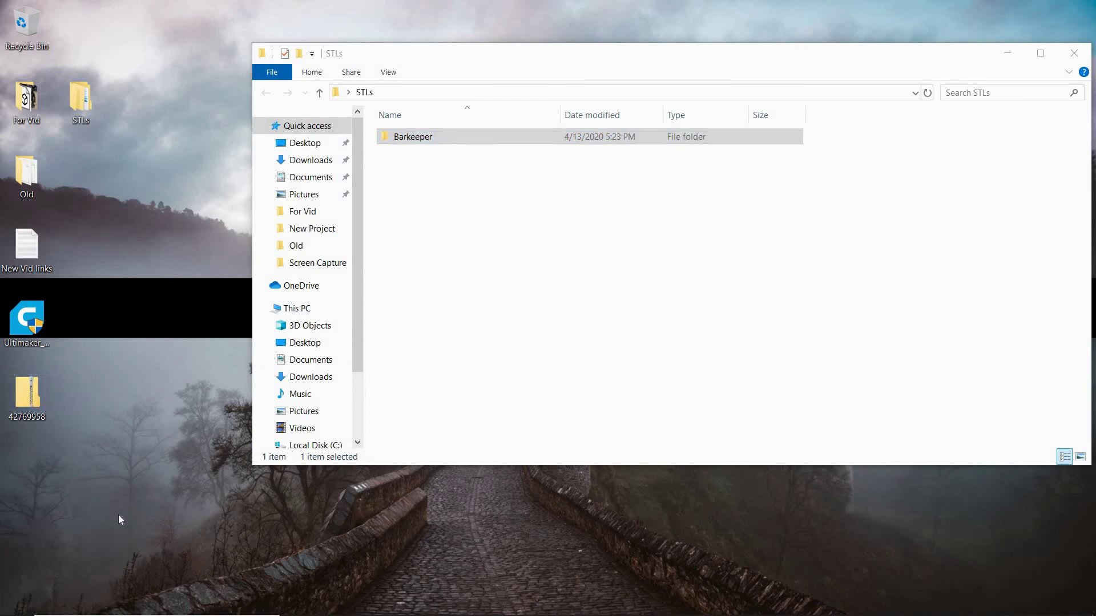
pyautogui.moveTo(672, 113); pyautogui.dragTo(782, 309)
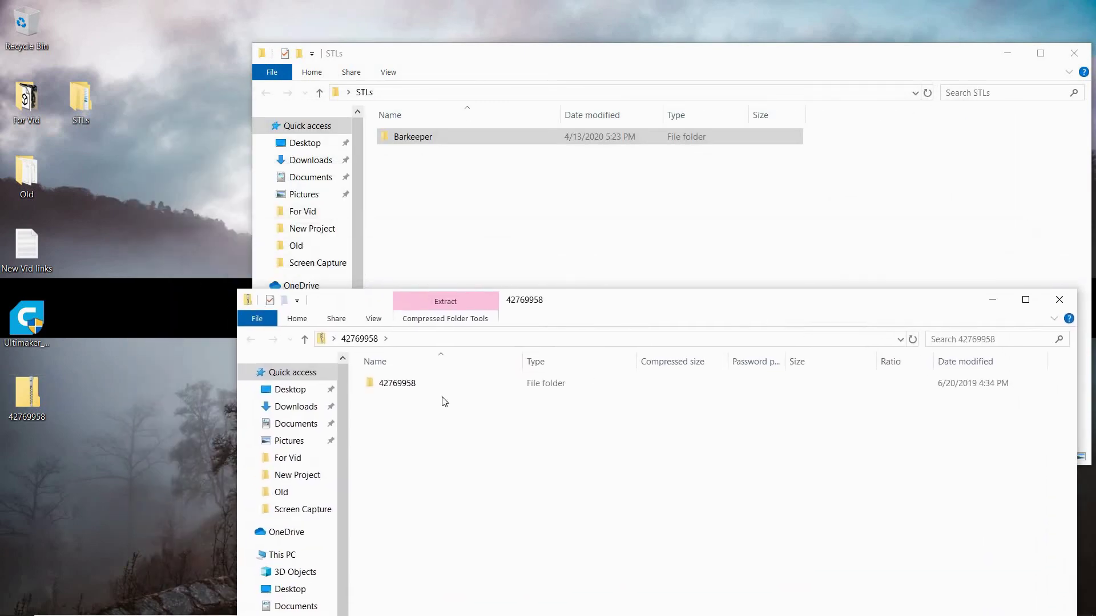
pyautogui.doubleClick(408, 388)
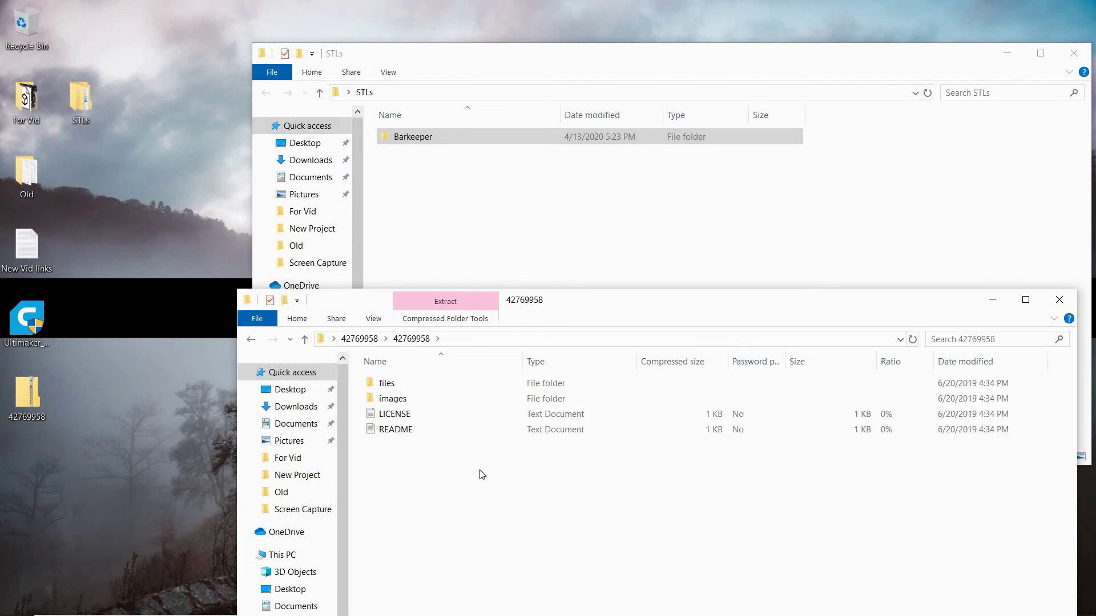
pyautogui.moveTo(731, 316); pyautogui.dragTo(807, 294)
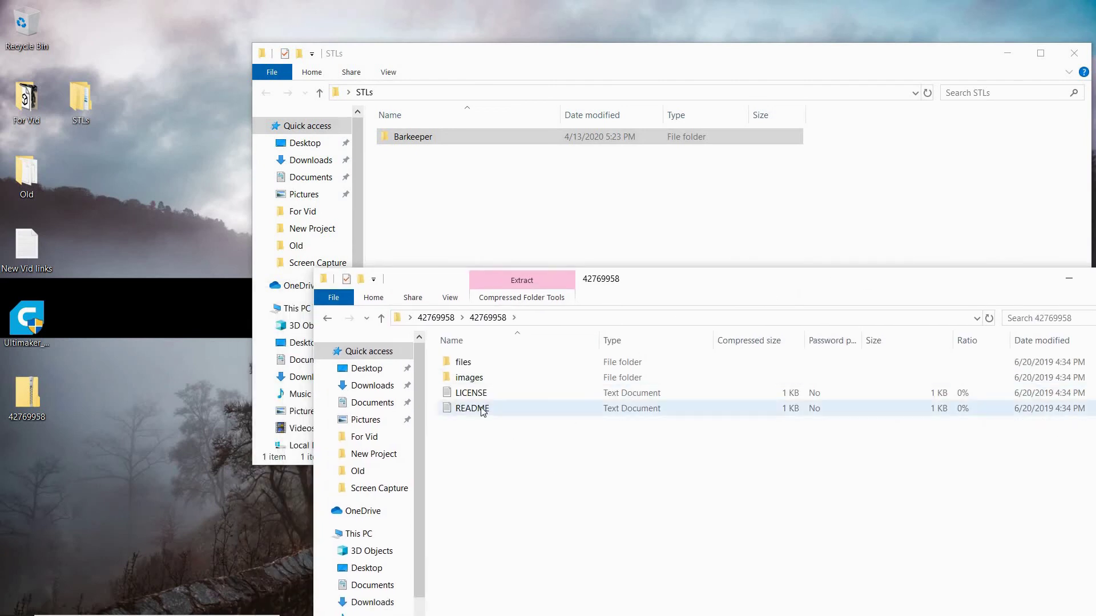
pyautogui.doubleClick(483, 410)
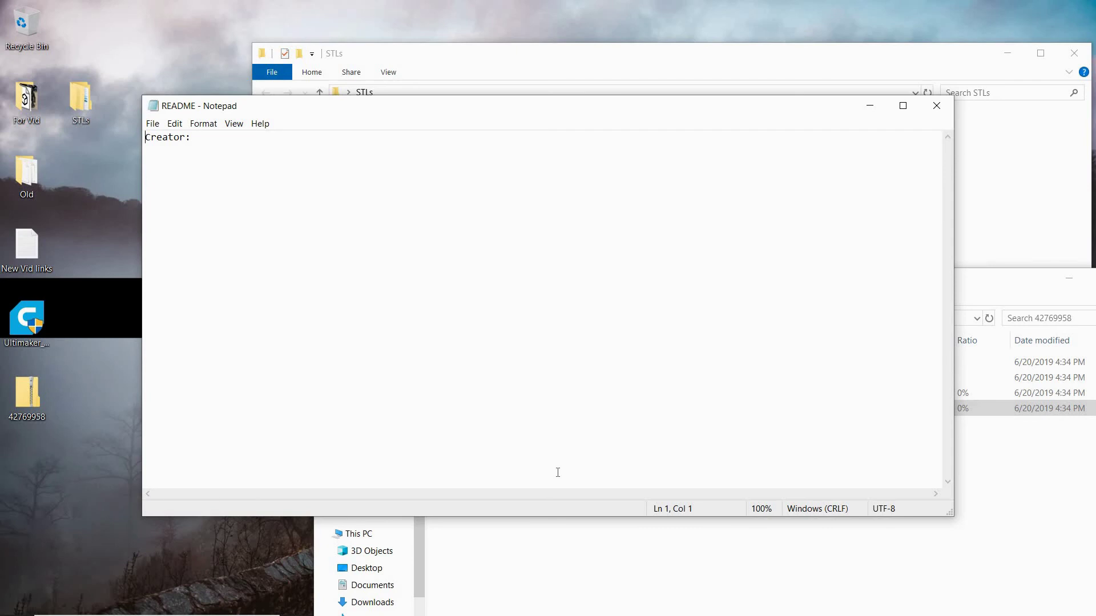
# Close the README note and open the LICENSE file in Notepad
pyautogui.click(937, 106)
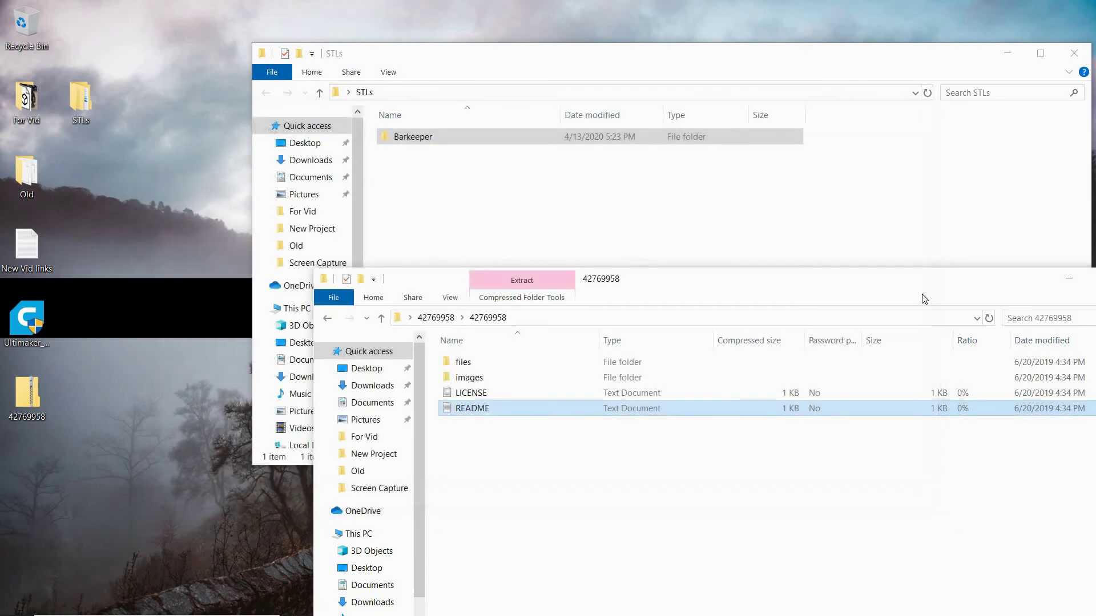
pyautogui.moveTo(893, 294); pyautogui.dragTo(813, 154)
pyautogui.doubleClick(336, 253)
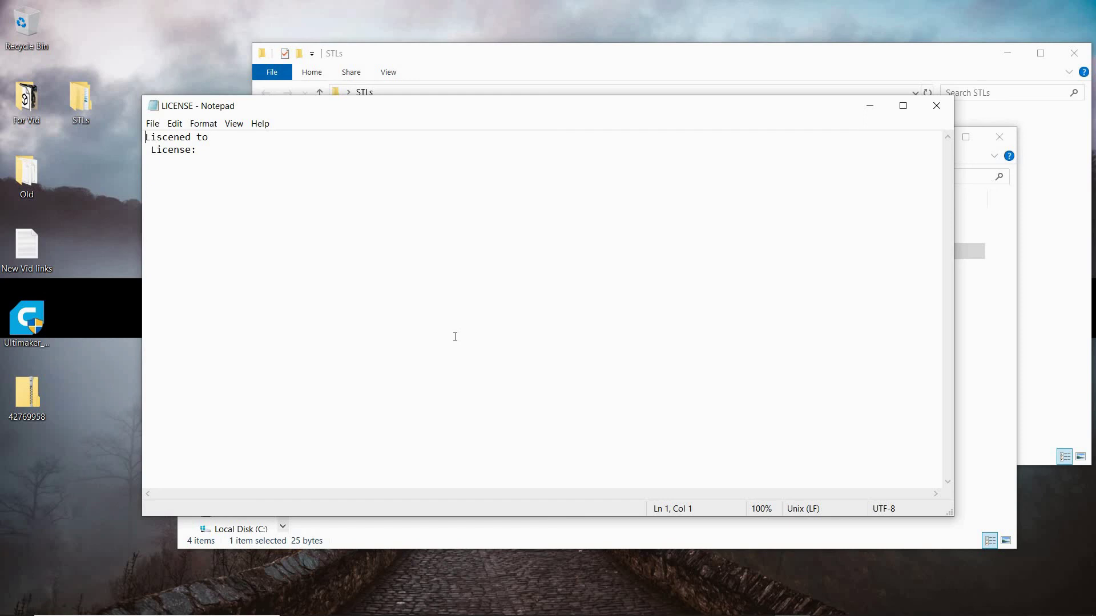
# Close the LICENSE note and open the zip's images folder, which is empty
pyautogui.click(936, 105)
pyautogui.moveTo(807, 122); pyautogui.dragTo(826, 92)
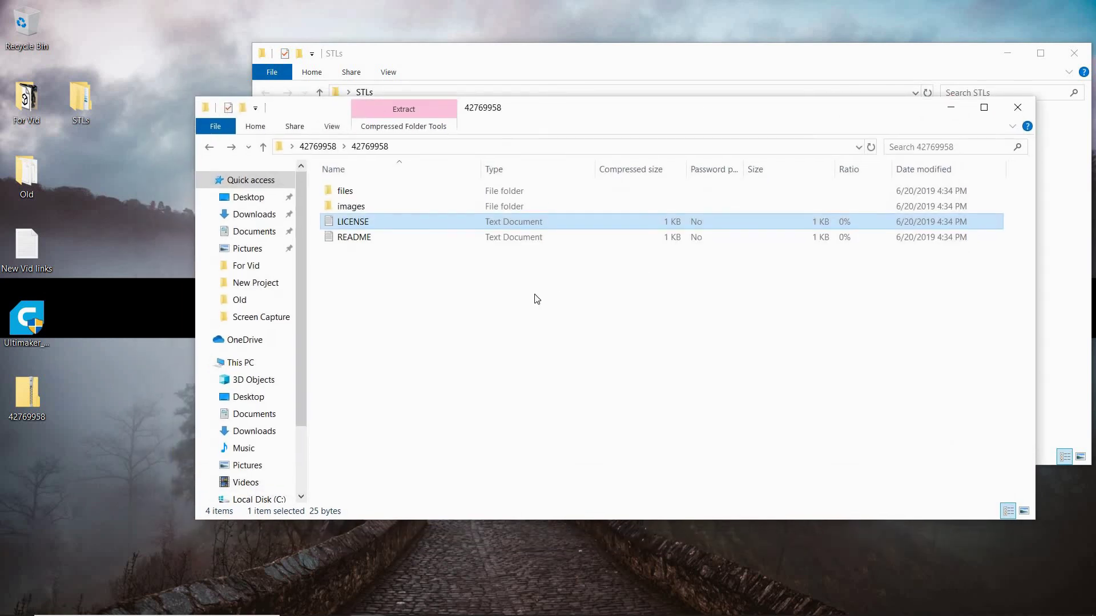
pyautogui.click(490, 311)
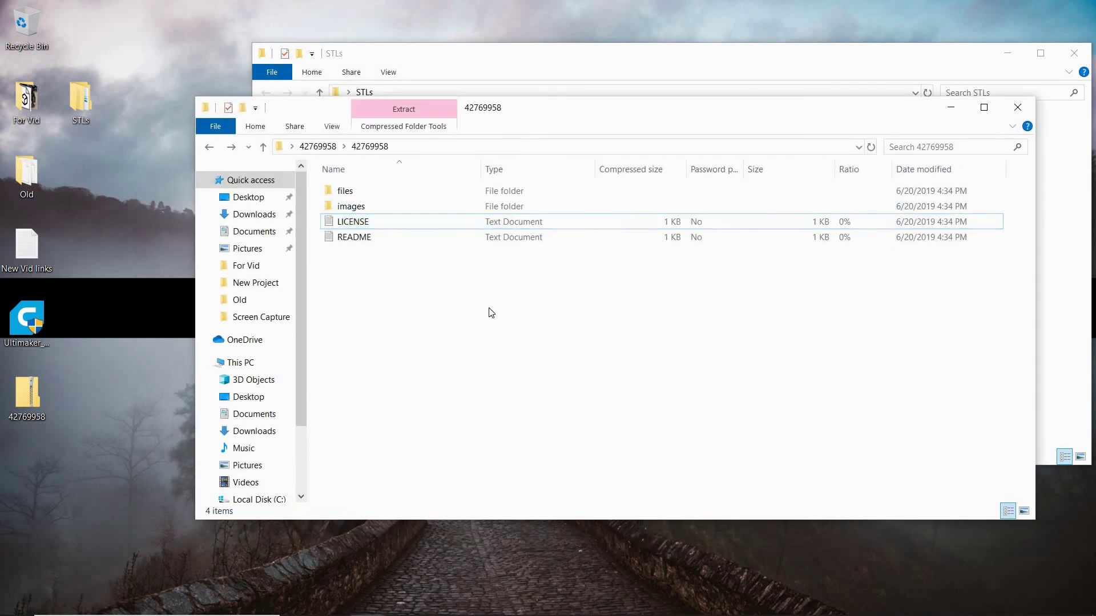
pyautogui.doubleClick(351, 209)
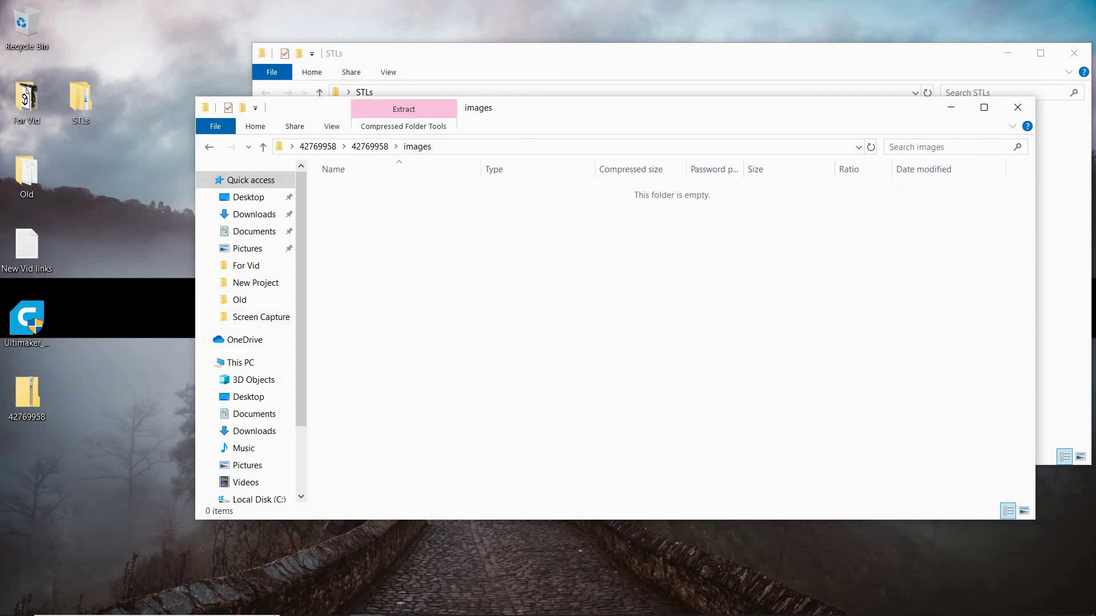
pyautogui.click(367, 602)
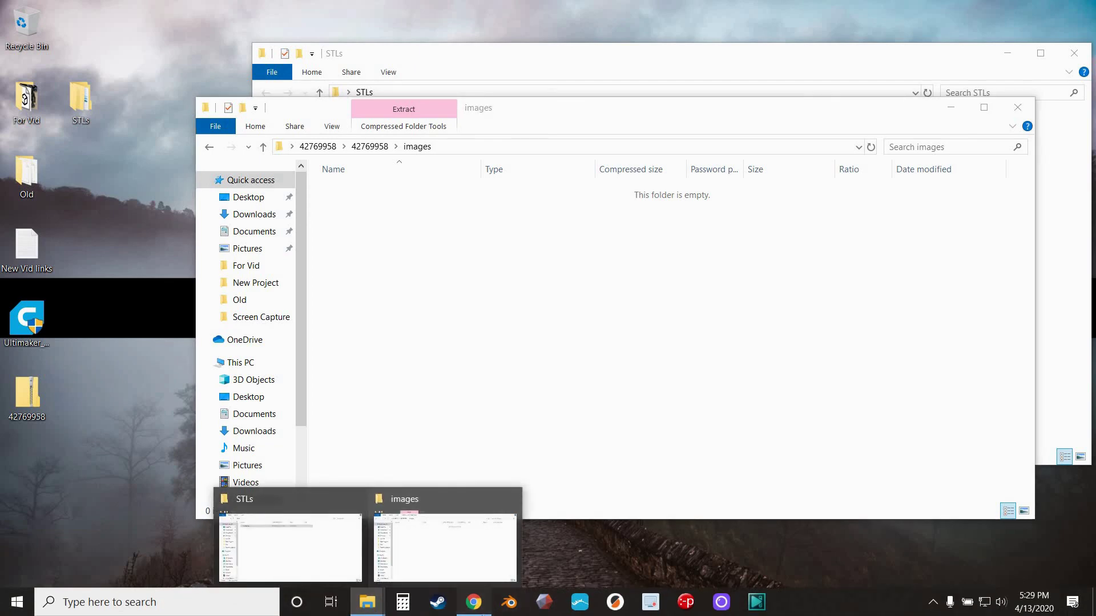
# Dismiss the Downloading Files dialog on the Barkeeper Thingiverse page in Chrome
pyautogui.click(474, 602)
pyautogui.click(91, 11)
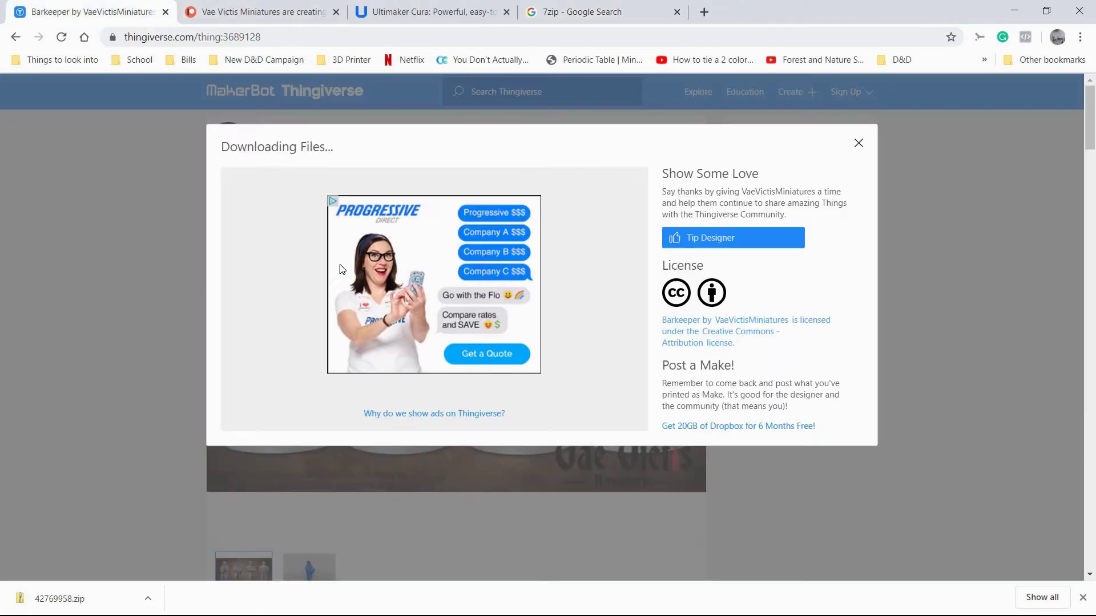
pyautogui.click(858, 143)
# Preview the blue Barkeeper 3D model, then return to the four-miniatures photo
pyautogui.click(311, 567)
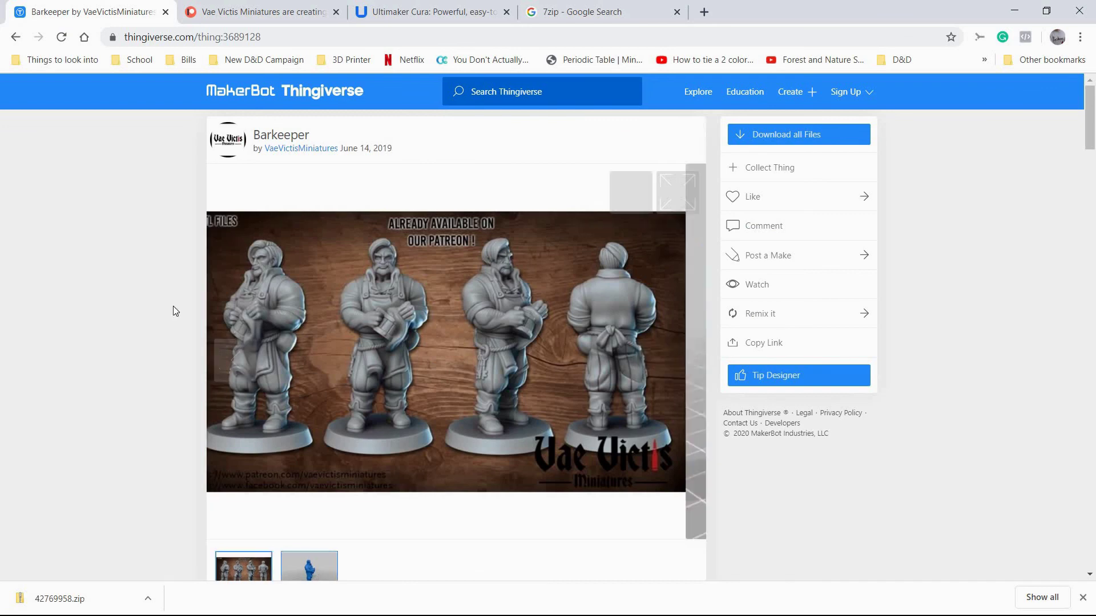
pyautogui.scroll(-2, 183, 342)
pyautogui.scroll(2, 183, 343)
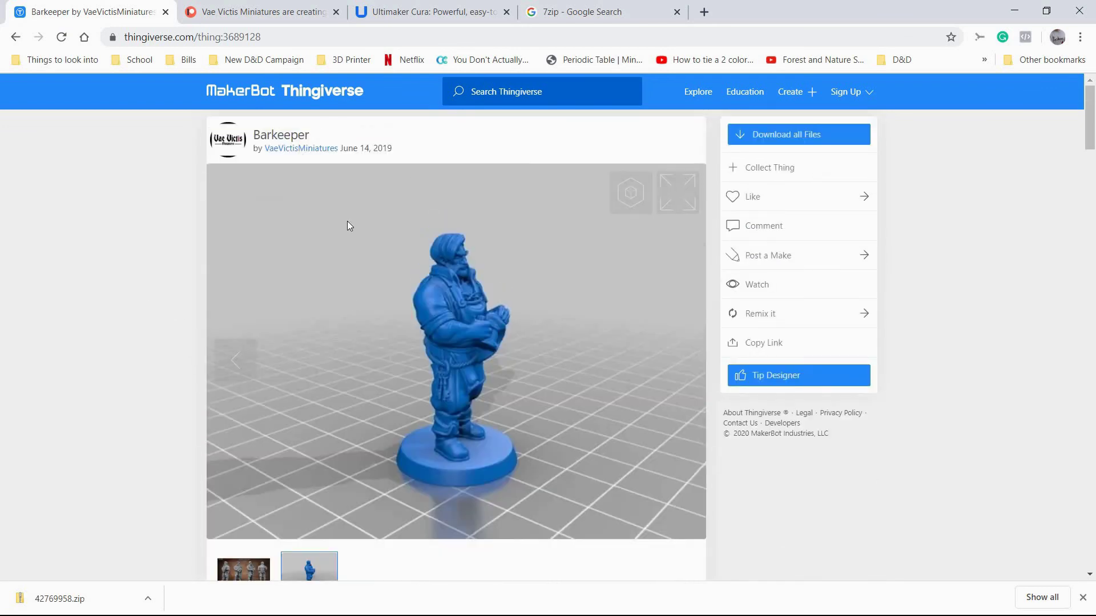
pyautogui.scroll(-1, 70, 248)
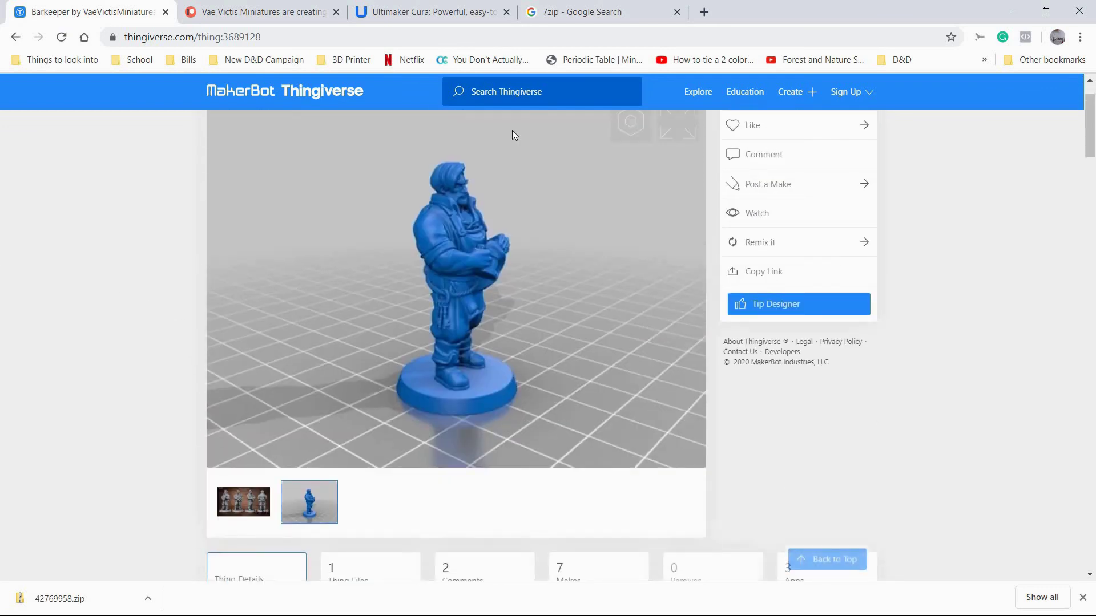
pyautogui.scroll(1, 514, 134)
pyautogui.click(242, 573)
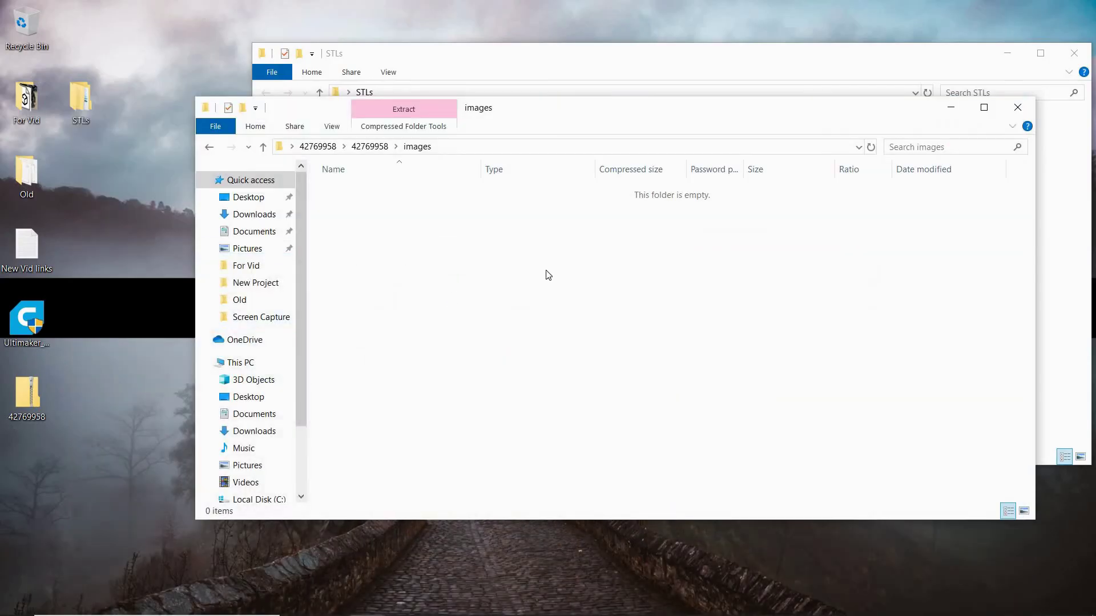
# Go back to the inner 42769958 folder and open its files folder, showing BARKEEPER_VAE_VICTIS
pyautogui.click(209, 147)
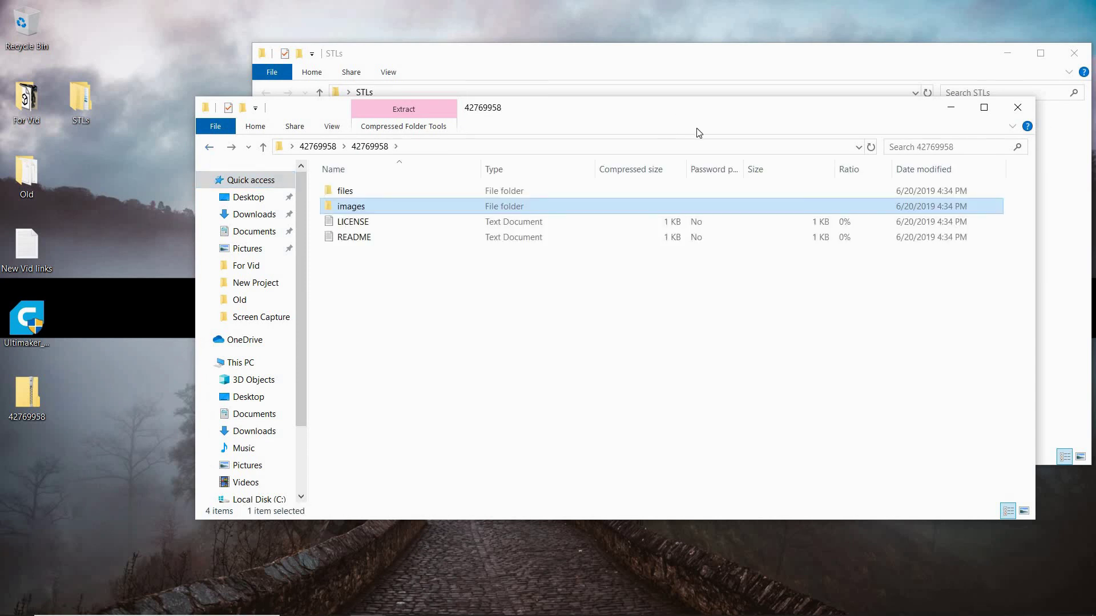
pyautogui.moveTo(683, 130); pyautogui.dragTo(791, 270)
pyautogui.doubleClick(403, 324)
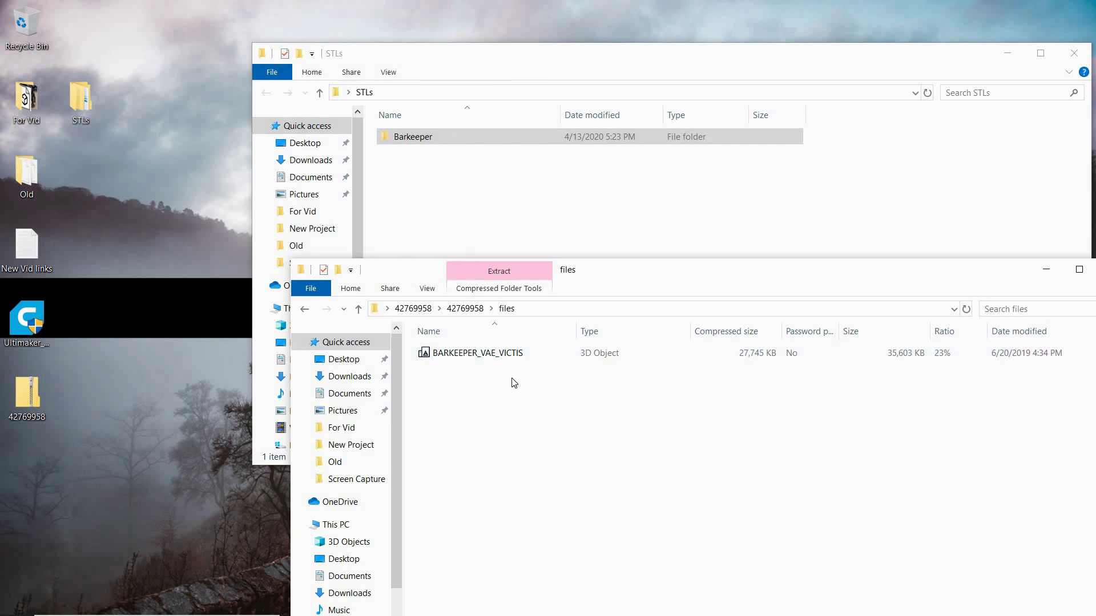
# Copy BARKEEPER_VAE_VICTIS into the STLs folder, then move it into the Barkeeper subfolder
pyautogui.click(466, 358)
pyautogui.moveTo(465, 358); pyautogui.dragTo(409, 147)
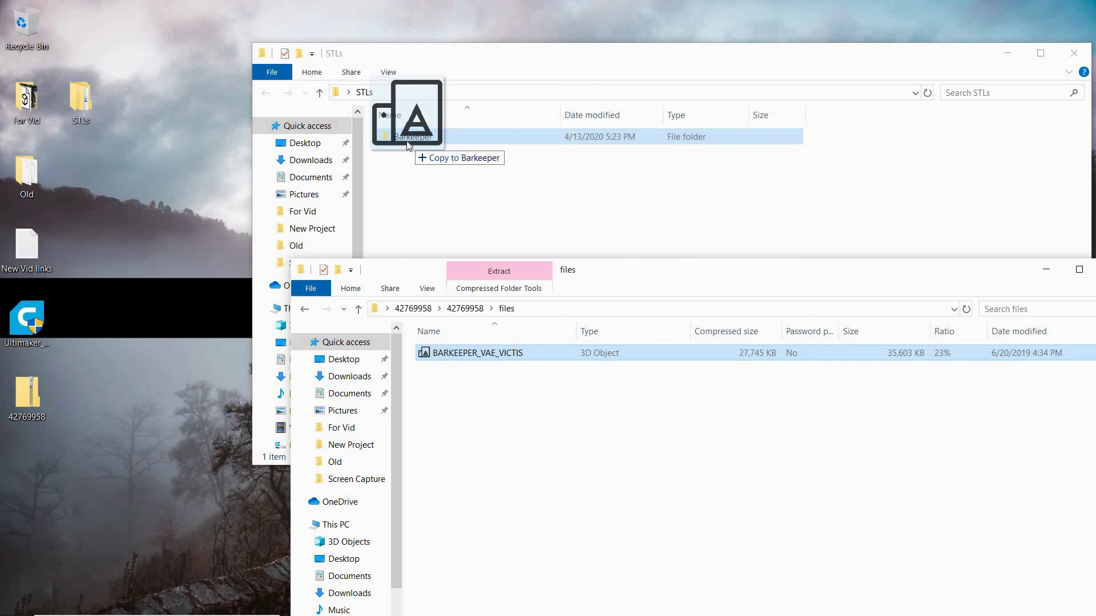
pyautogui.moveTo(406, 141); pyautogui.dragTo(424, 119)
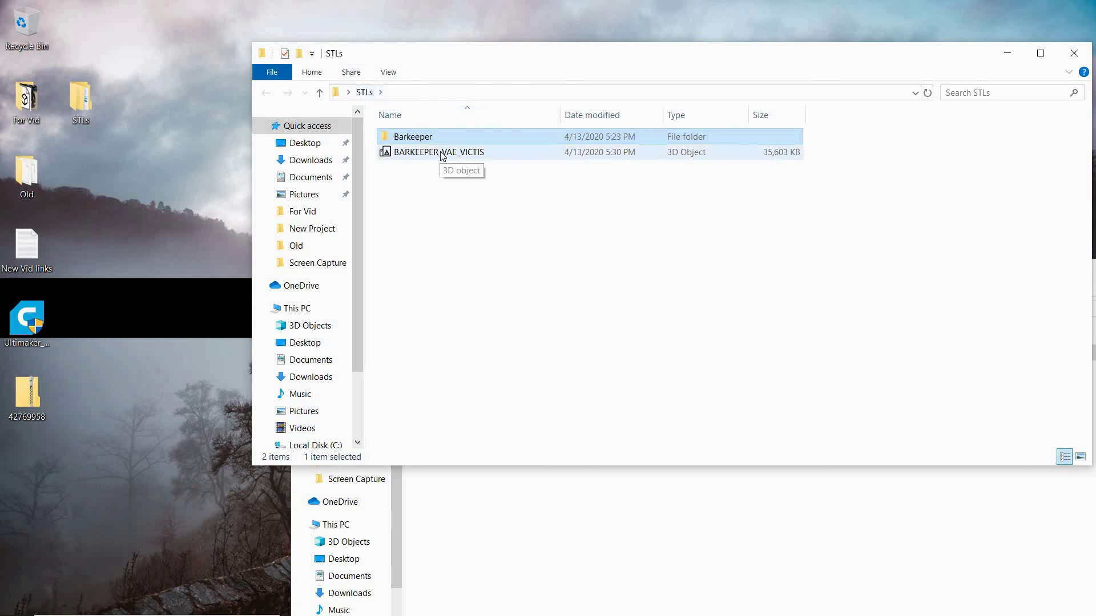
pyautogui.moveTo(442, 154); pyautogui.dragTo(415, 140)
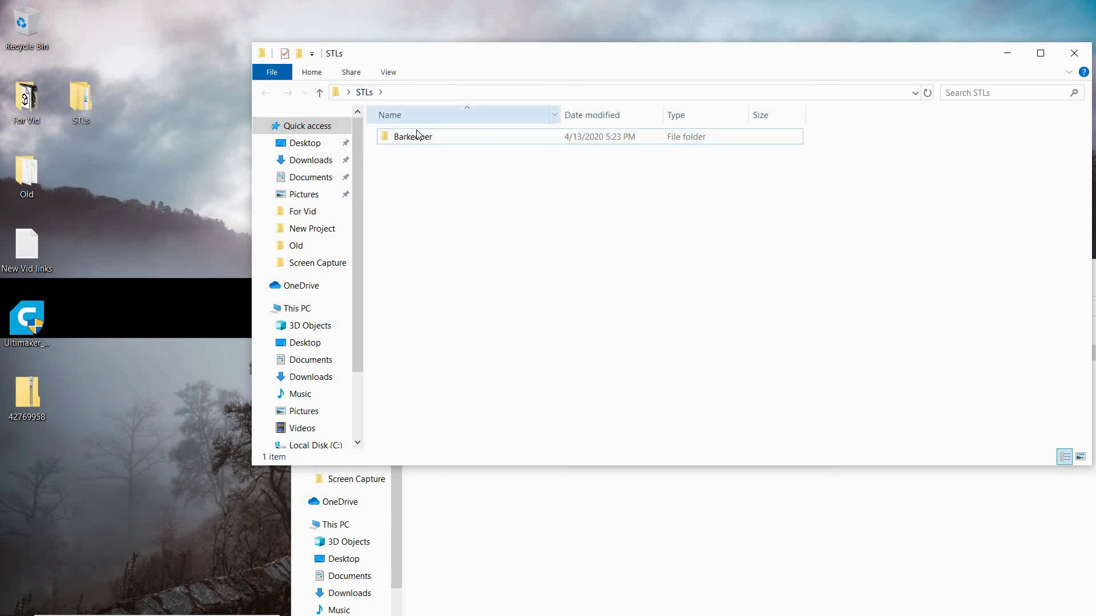